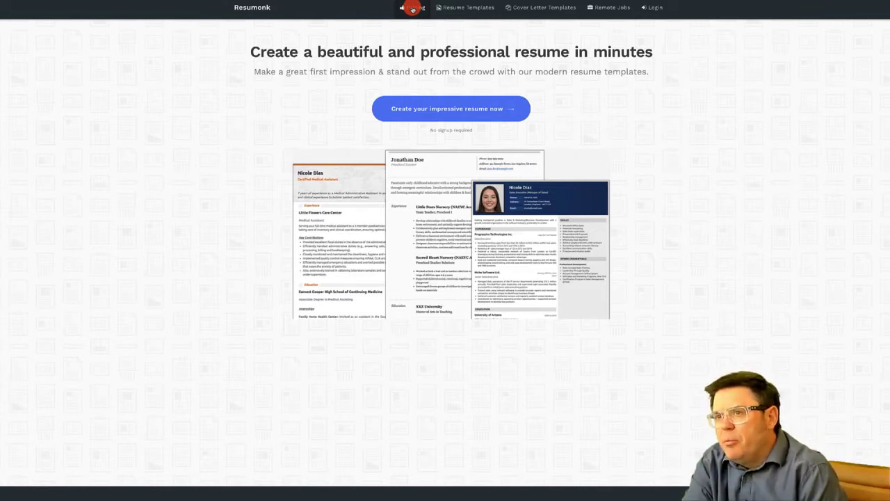
Look through the photo and professional designs among the resume templates, and open the cover letter templates
{"action": "left_click", "coordinate": [473, 9]}
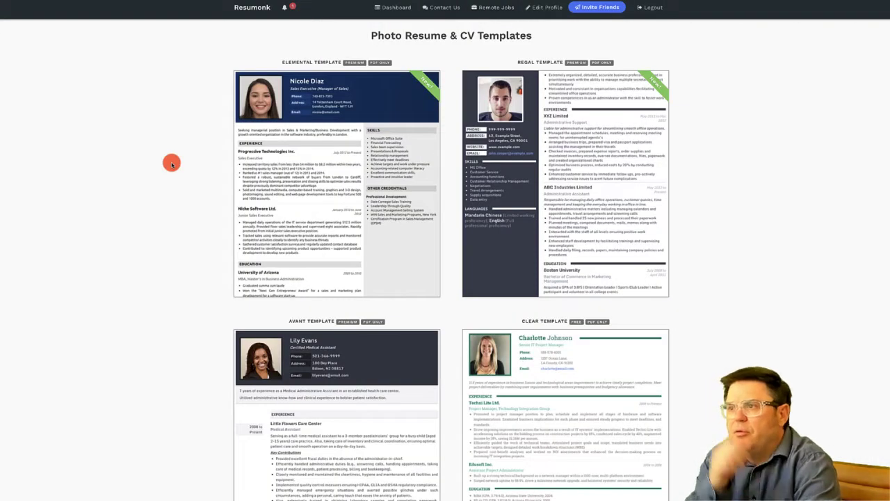
{"action": "scroll", "coordinate": [171, 162], "scroll_direction": "down", "scroll_amount": 10}
{"action": "scroll", "coordinate": [170, 163], "scroll_direction": "down", "scroll_amount": 2}
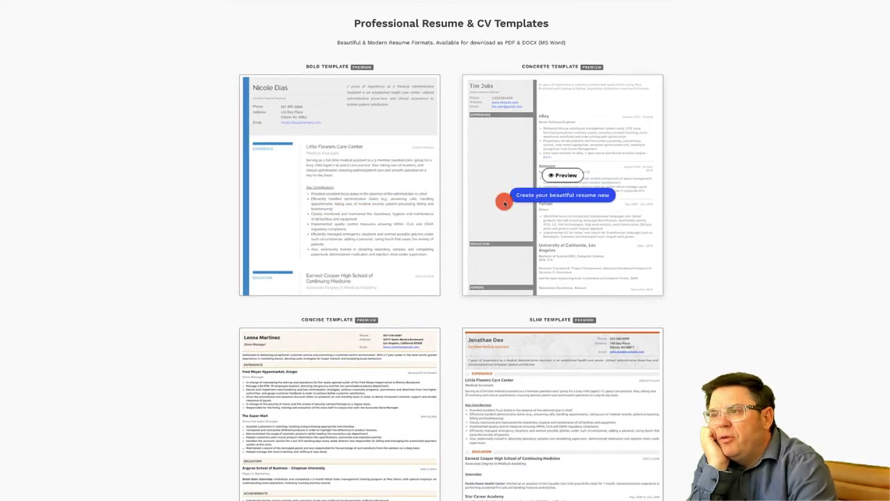
{"action": "scroll", "coordinate": [316, 253], "scroll_direction": "down", "scroll_amount": 4}
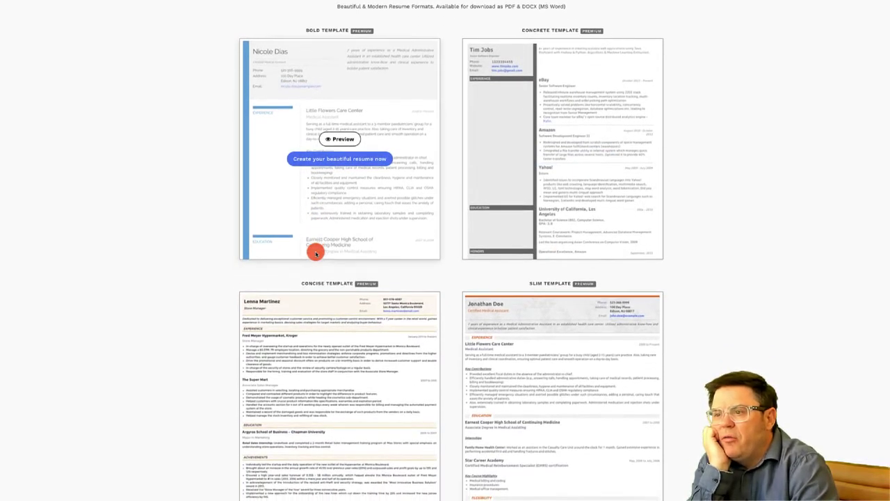
{"action": "scroll", "coordinate": [315, 253], "scroll_direction": "down", "scroll_amount": 6}
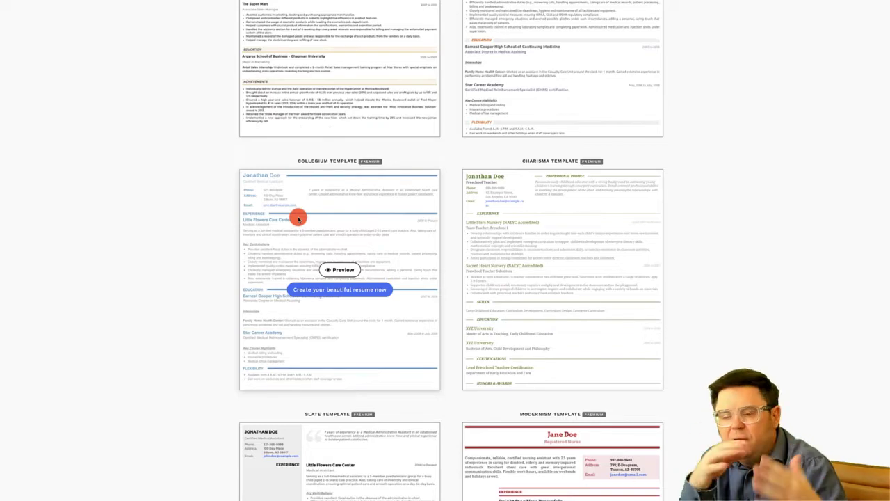
{"action": "scroll", "coordinate": [298, 218], "scroll_direction": "down", "scroll_amount": 5}
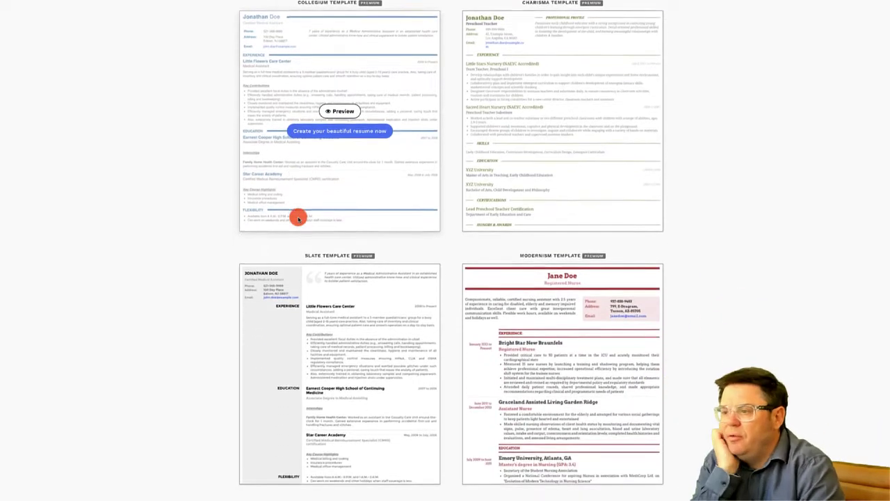
{"action": "scroll", "coordinate": [298, 218], "scroll_direction": "down", "scroll_amount": 2}
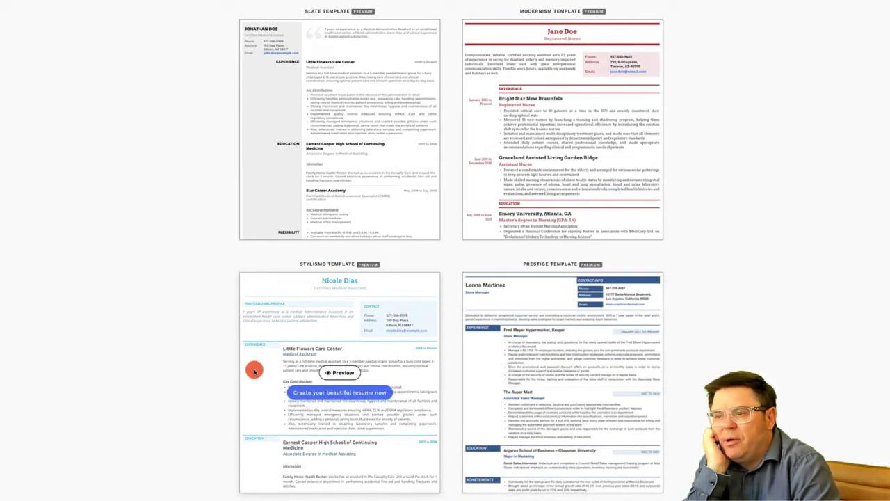
{"action": "scroll", "coordinate": [255, 372], "scroll_direction": "down", "scroll_amount": 2}
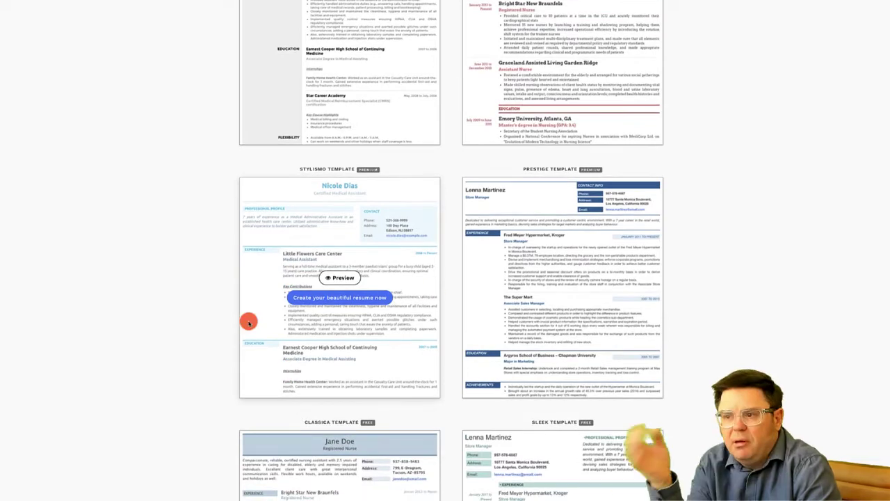
{"action": "scroll", "coordinate": [249, 322], "scroll_direction": "down", "scroll_amount": 4}
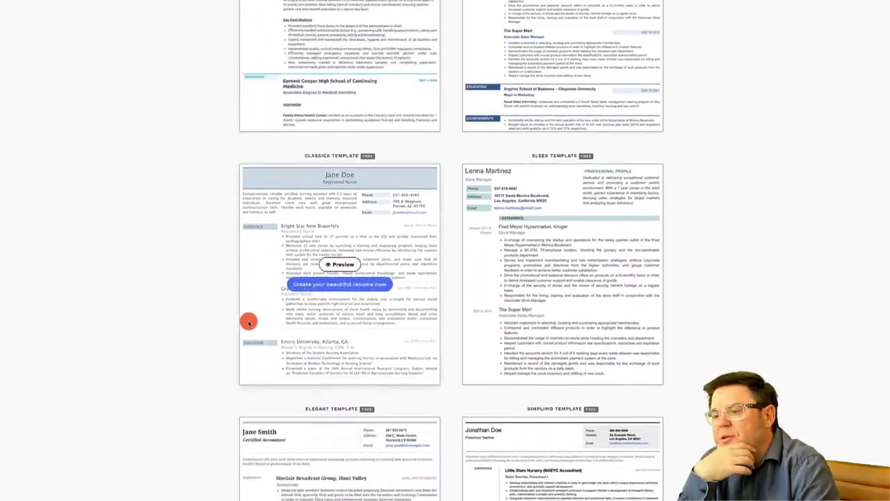
{"action": "scroll", "coordinate": [249, 322], "scroll_direction": "down", "scroll_amount": 4}
{"action": "scroll", "coordinate": [249, 322], "scroll_direction": "down", "scroll_amount": 1}
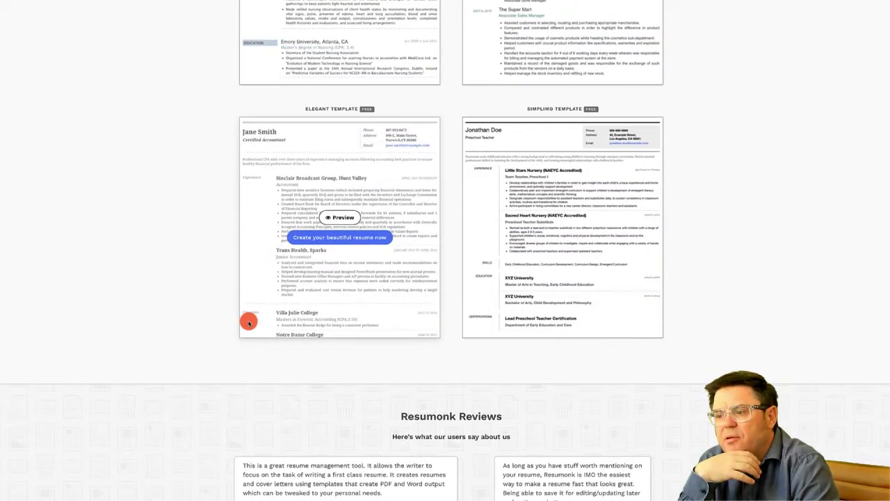
{"action": "scroll", "coordinate": [249, 322], "scroll_direction": "down", "scroll_amount": 4}
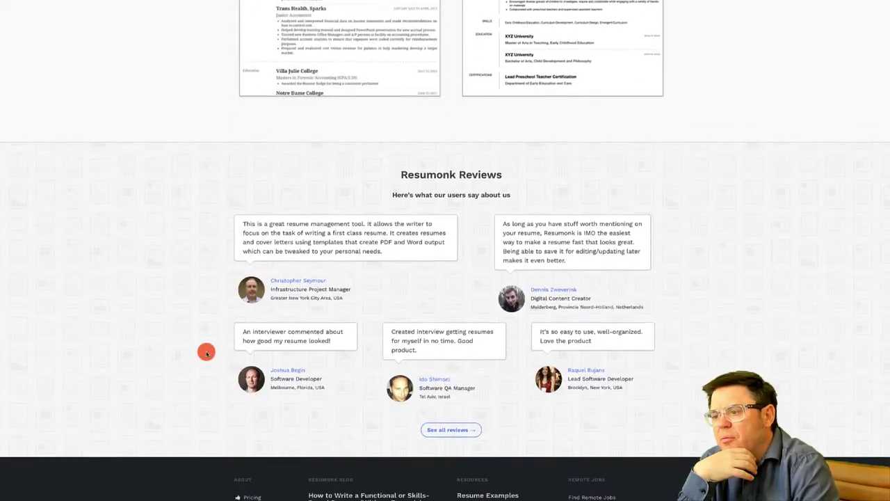
{"action": "scroll", "coordinate": [206, 353], "scroll_direction": "up", "scroll_amount": 20}
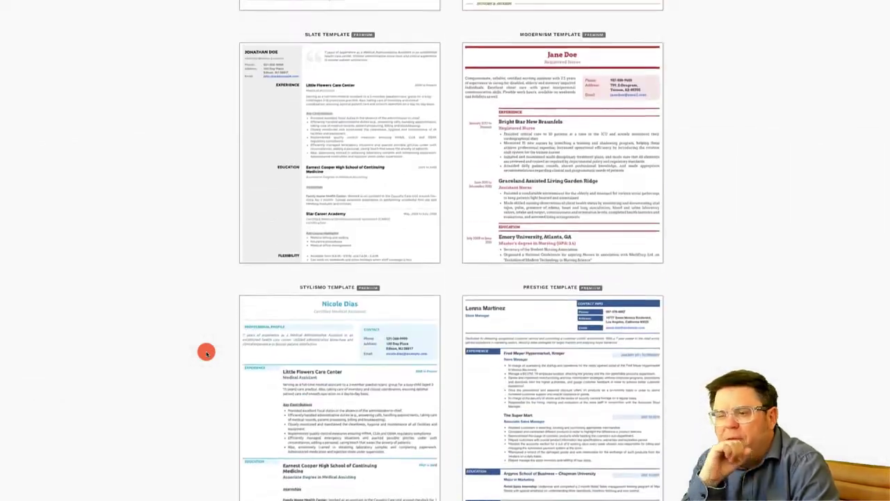
{"action": "scroll", "coordinate": [206, 353], "scroll_direction": "up", "scroll_amount": 10}
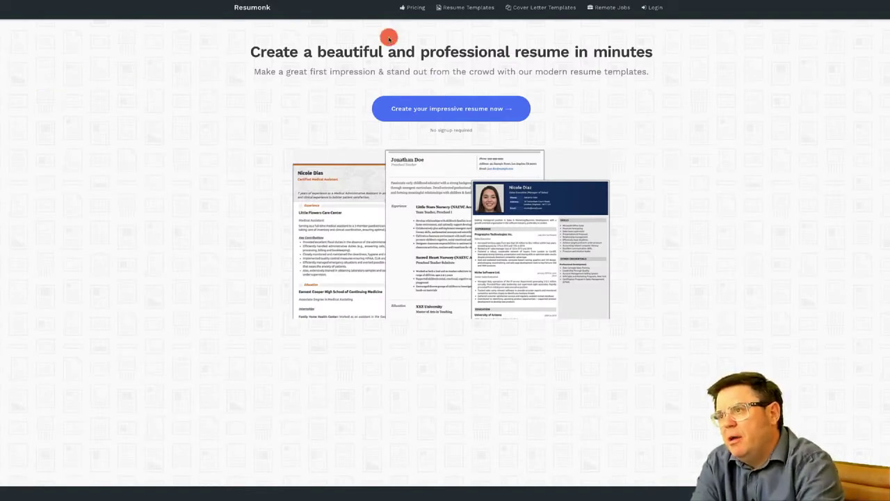
{"action": "left_click", "coordinate": [542, 8]}
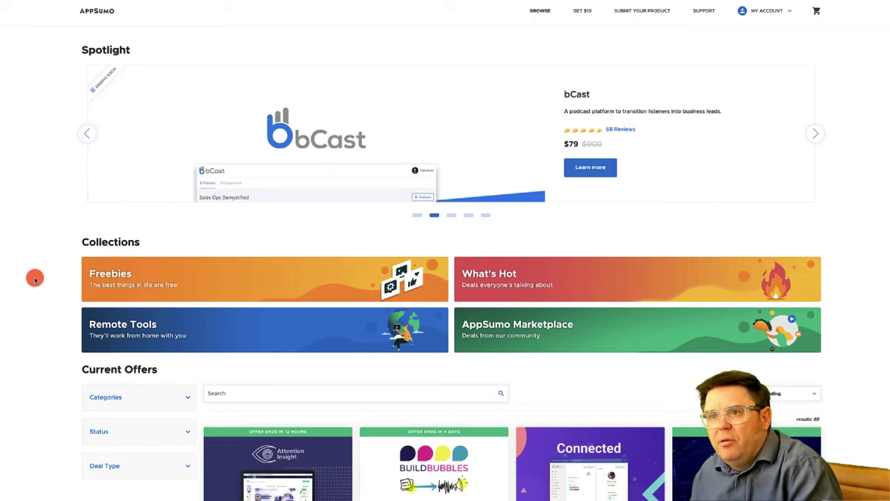
Switch to AppSumo, search the current offers for "resum" and open the Resumonk deal page
{"action": "scroll", "coordinate": [35, 280], "scroll_direction": "down", "scroll_amount": 2}
{"action": "left_click", "coordinate": [214, 280]}
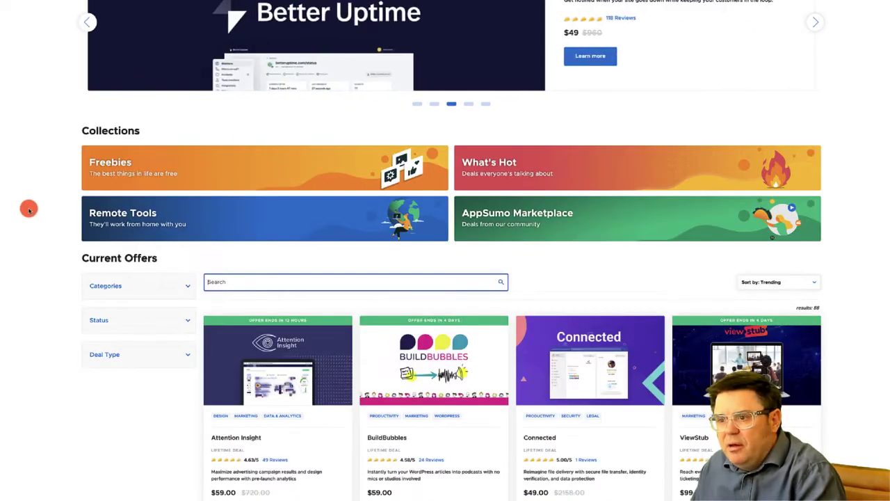
{"action": "type", "text": "resum"}
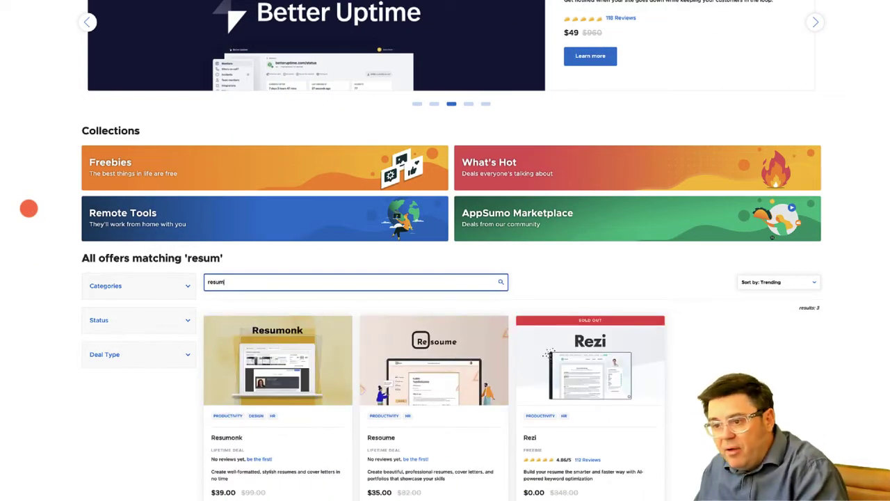
{"action": "scroll", "coordinate": [24, 278], "scroll_direction": "down", "scroll_amount": 2}
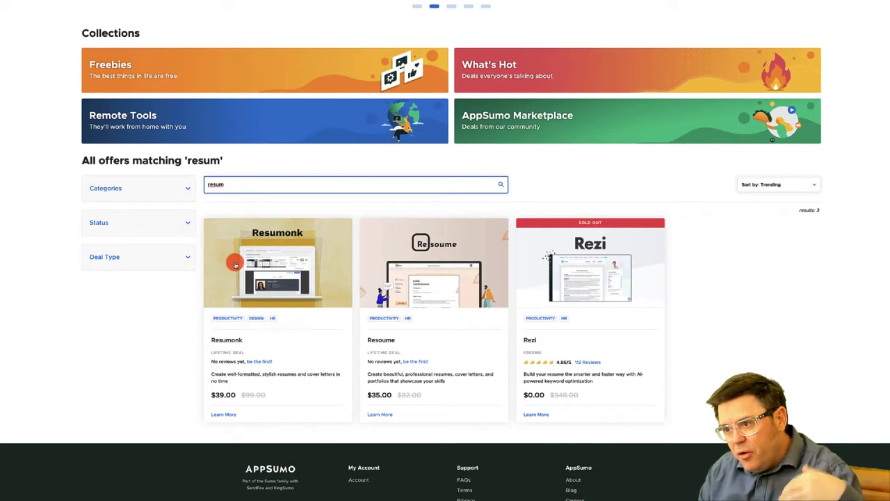
{"action": "left_click", "coordinate": [220, 416]}
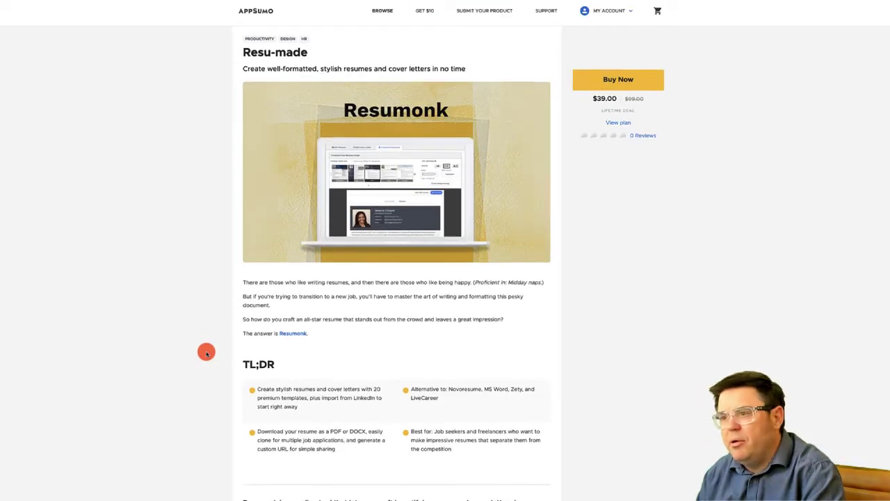
Read through the Resumonk product description, from the TL;DR summary to the deal terms and Forever Plan features
{"action": "scroll", "coordinate": [206, 354], "scroll_direction": "down", "scroll_amount": 1}
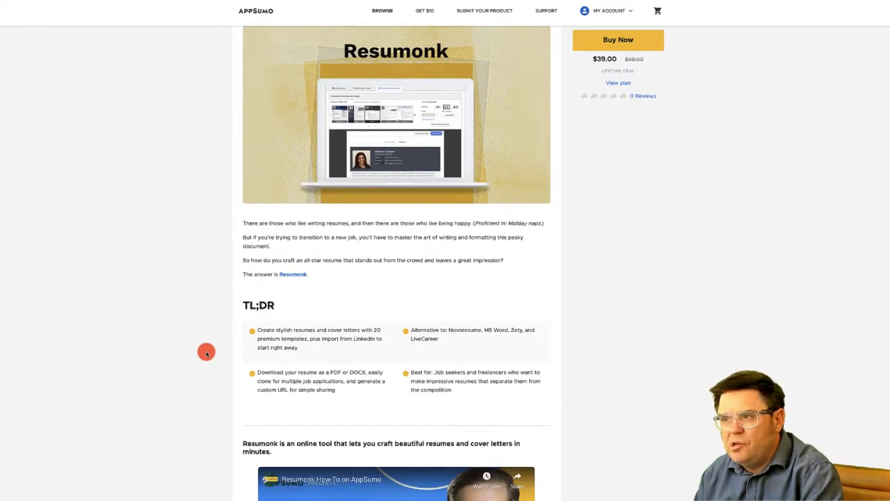
{"action": "scroll", "coordinate": [206, 353], "scroll_direction": "down", "scroll_amount": 10}
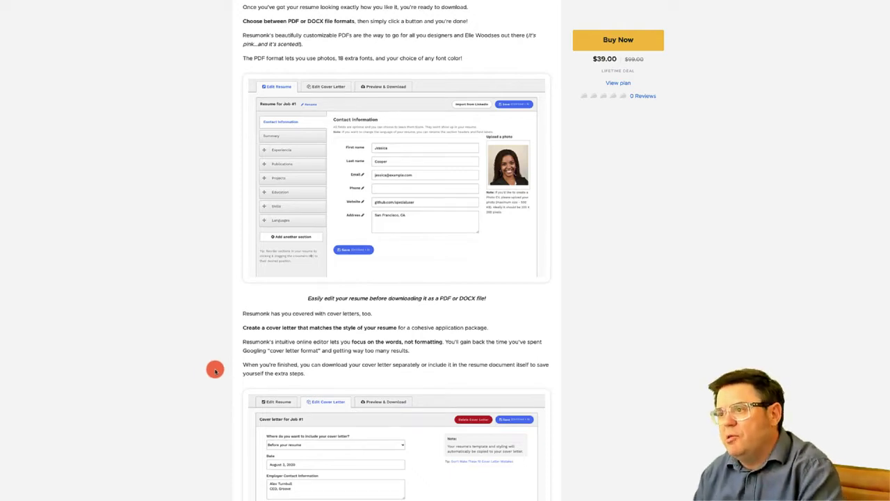
{"action": "scroll", "coordinate": [215, 369], "scroll_direction": "down", "scroll_amount": 4}
{"action": "scroll", "coordinate": [214, 370], "scroll_direction": "up", "scroll_amount": 10}
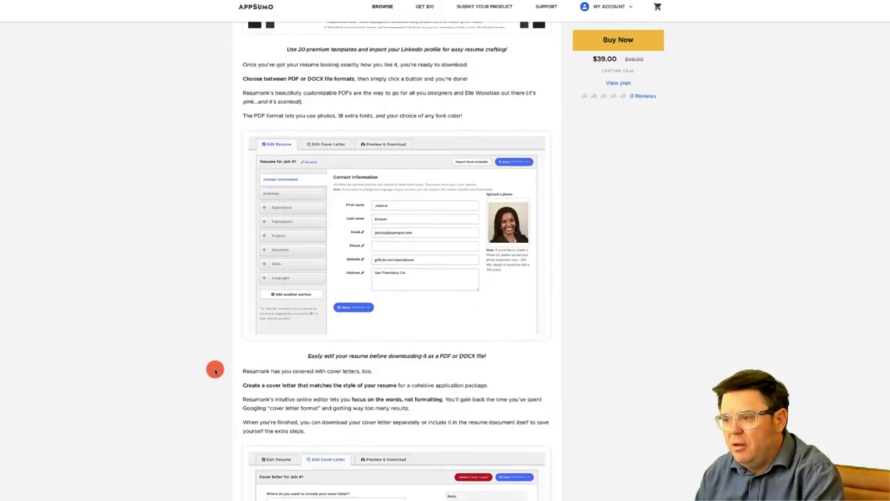
{"action": "scroll", "coordinate": [215, 370], "scroll_direction": "up", "scroll_amount": 1}
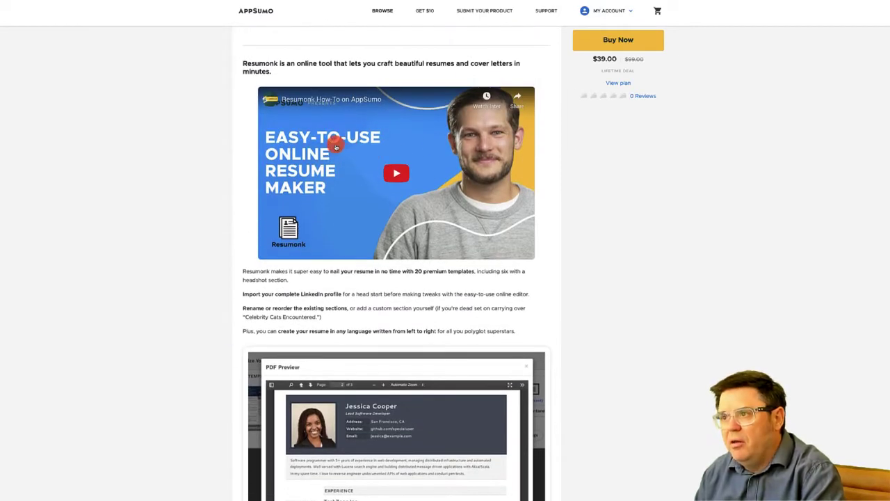
{"action": "scroll", "coordinate": [178, 291], "scroll_direction": "down", "scroll_amount": 12}
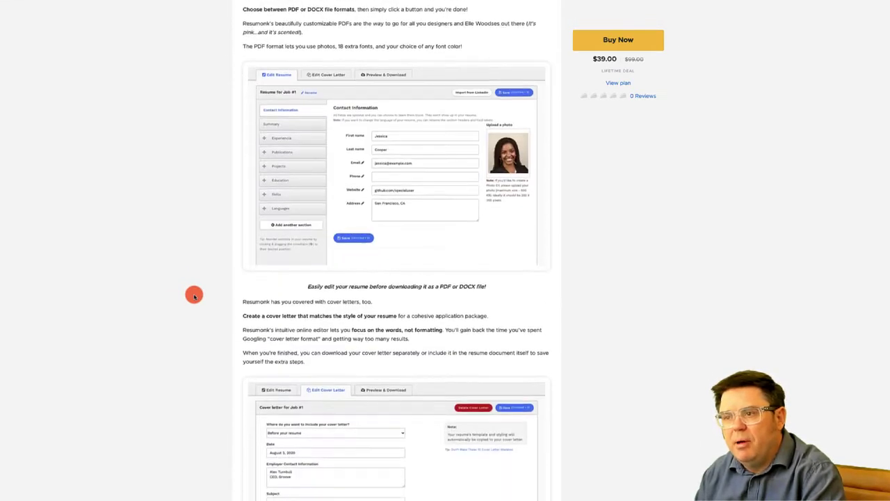
{"action": "scroll", "coordinate": [194, 295], "scroll_direction": "down", "scroll_amount": 8}
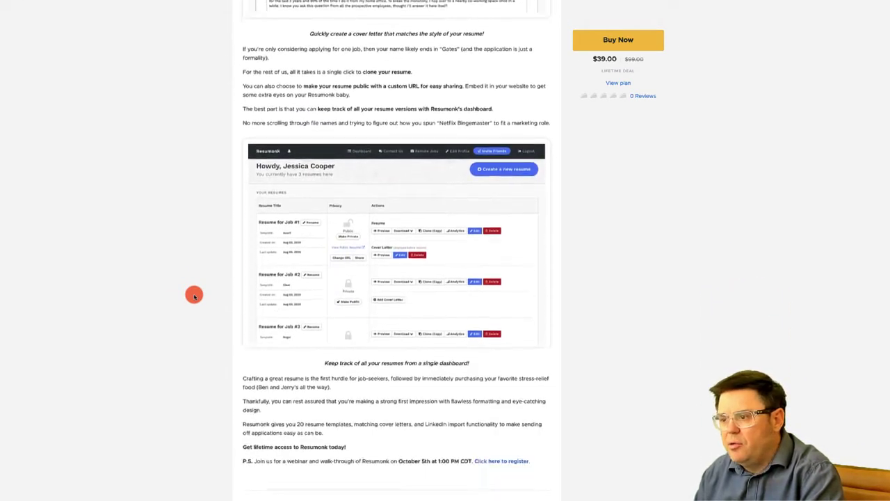
{"action": "scroll", "coordinate": [194, 295], "scroll_direction": "down", "scroll_amount": 3}
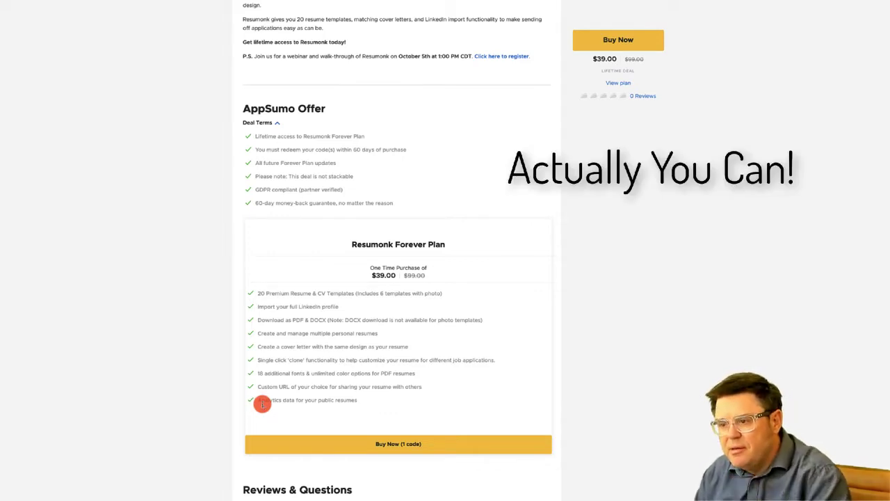
Highlight the custom URL feature and the customization wording of the single-click clone feature in the Forever Plan list
{"action": "left_click_drag", "start_coordinate": [258, 387], "coordinate": [433, 392]}
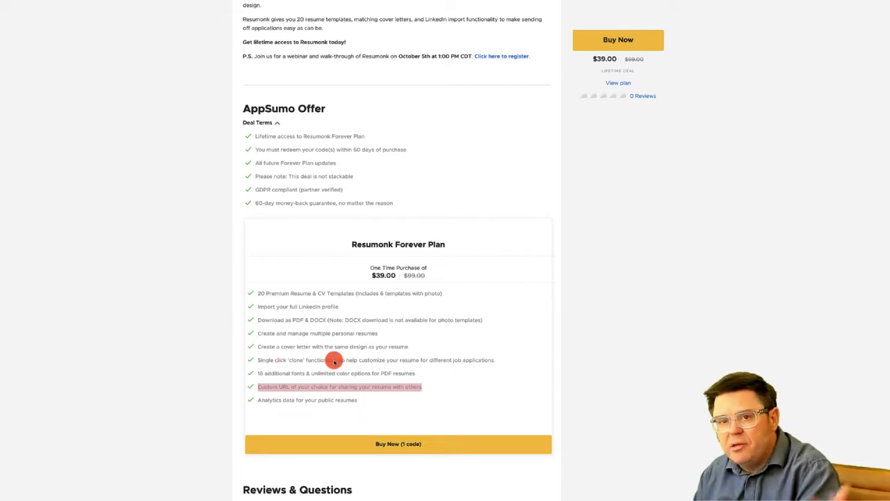
{"action": "left_click", "coordinate": [490, 361]}
{"action": "left_click_drag", "start_coordinate": [496, 361], "coordinate": [370, 361]}
Read the co-founder's pinned post and the pinned FAQs under Reviews & Questions
{"action": "scroll", "coordinate": [285, 355], "scroll_direction": "down", "scroll_amount": 3}
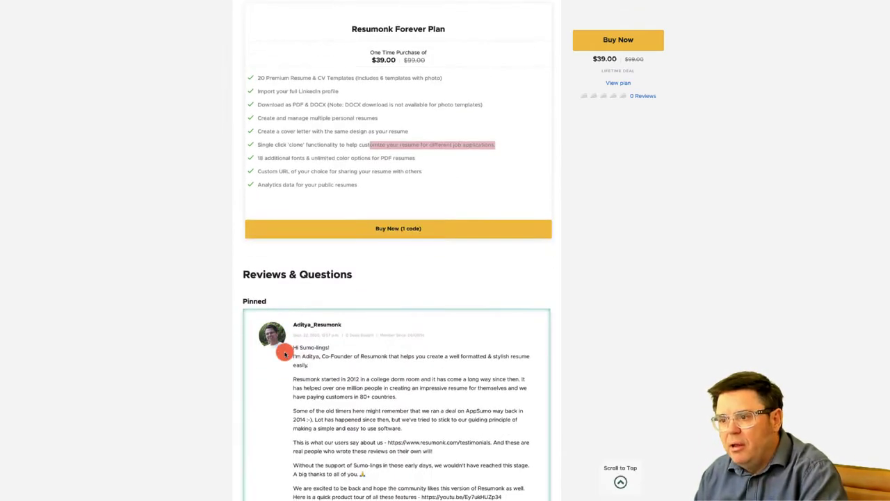
{"action": "scroll", "coordinate": [285, 355], "scroll_direction": "down", "scroll_amount": 3}
{"action": "scroll", "coordinate": [285, 354], "scroll_direction": "down", "scroll_amount": 1}
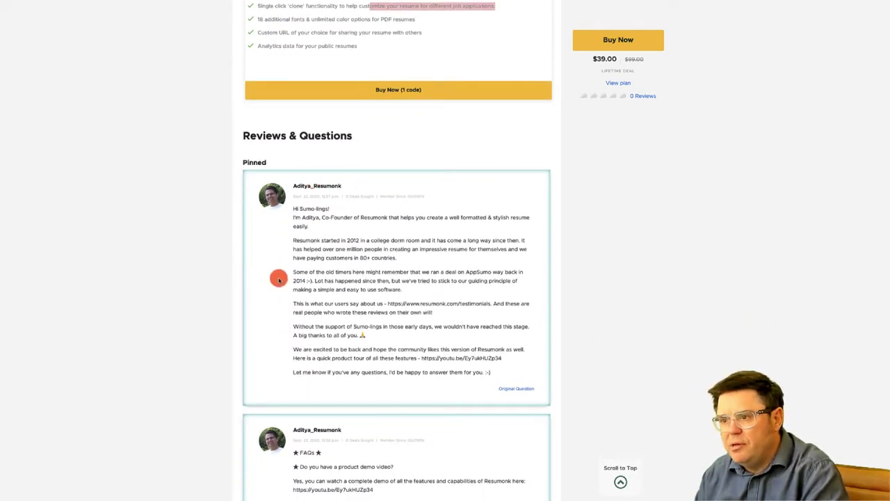
{"action": "scroll", "coordinate": [319, 304], "scroll_direction": "down", "scroll_amount": 1}
{"action": "scroll", "coordinate": [320, 305], "scroll_direction": "down", "scroll_amount": 15}
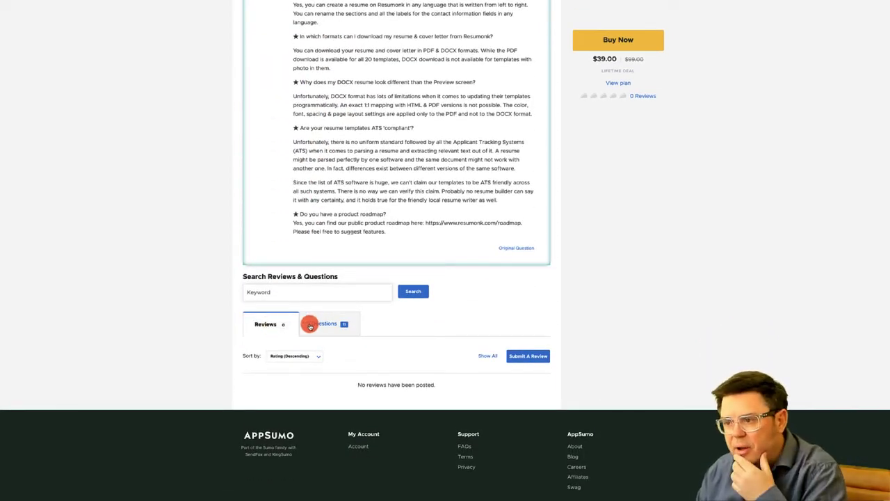
Show the customer questions and expand the replies to the two questions about an agency plan
{"action": "left_click", "coordinate": [320, 324]}
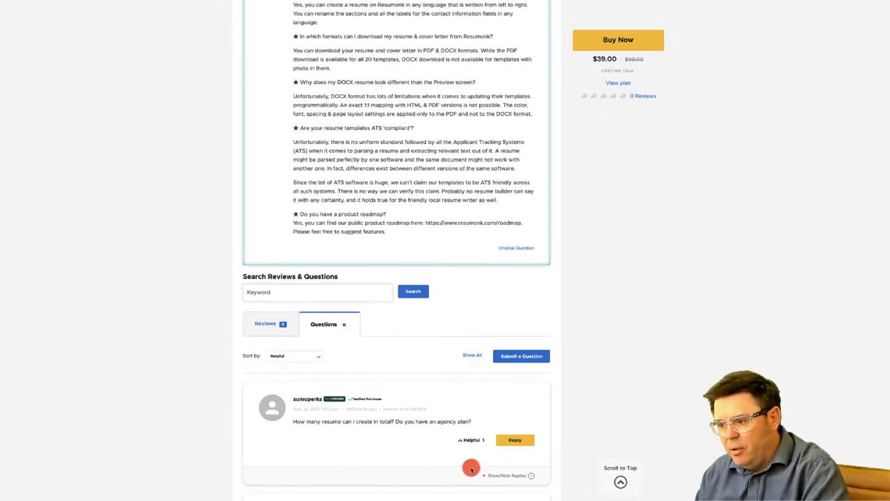
{"action": "left_click", "coordinate": [492, 476]}
{"action": "scroll", "coordinate": [332, 434], "scroll_direction": "down", "scroll_amount": 2}
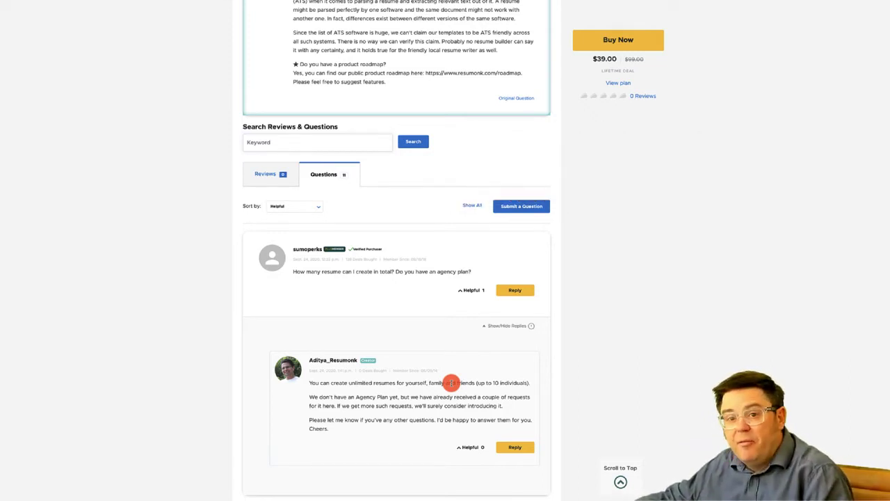
{"action": "scroll", "coordinate": [502, 371], "scroll_direction": "down", "scroll_amount": 3}
{"action": "left_click", "coordinate": [502, 371]}
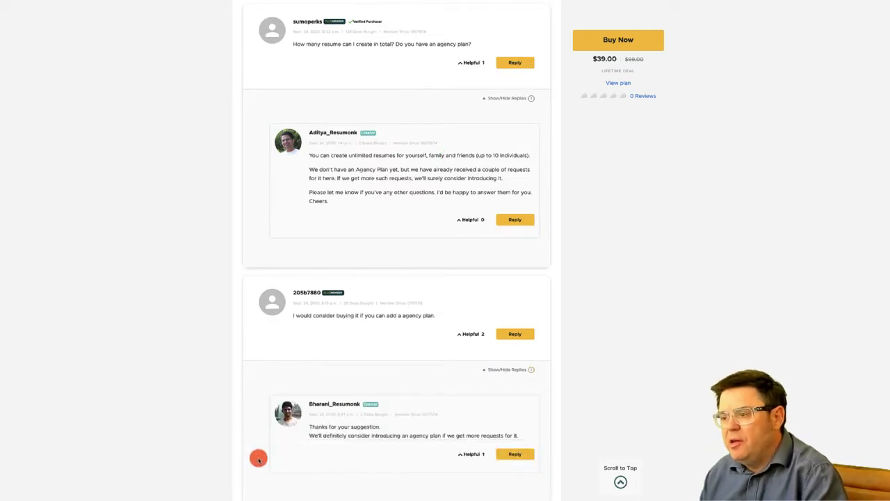
{"action": "scroll", "coordinate": [257, 455], "scroll_direction": "up", "scroll_amount": 2}
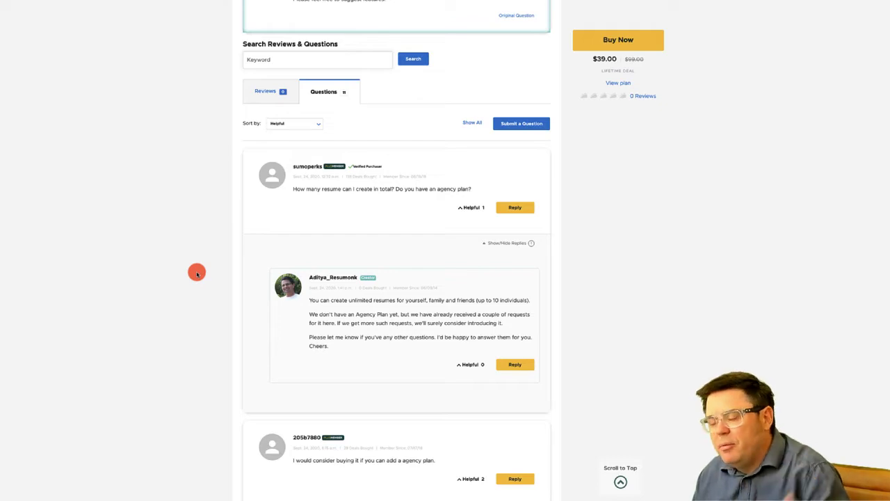
{"action": "scroll", "coordinate": [197, 273], "scroll_direction": "up", "scroll_amount": 15}
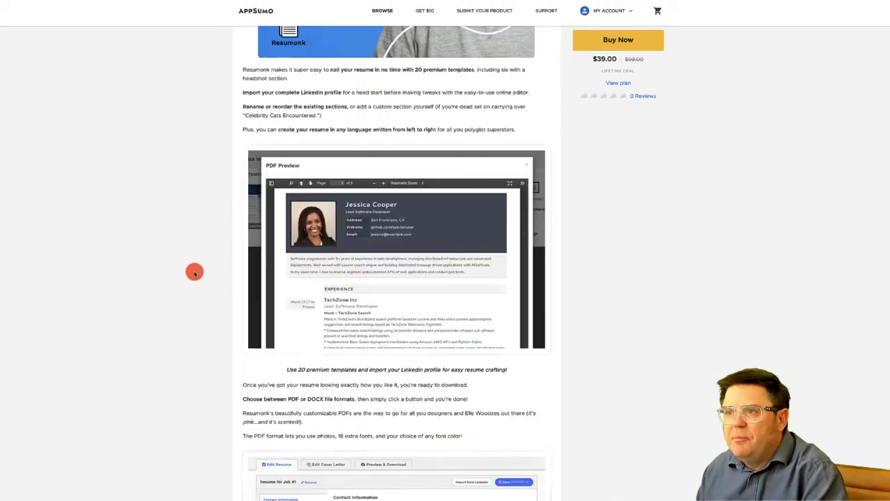
{"action": "scroll", "coordinate": [195, 272], "scroll_direction": "up", "scroll_amount": 3}
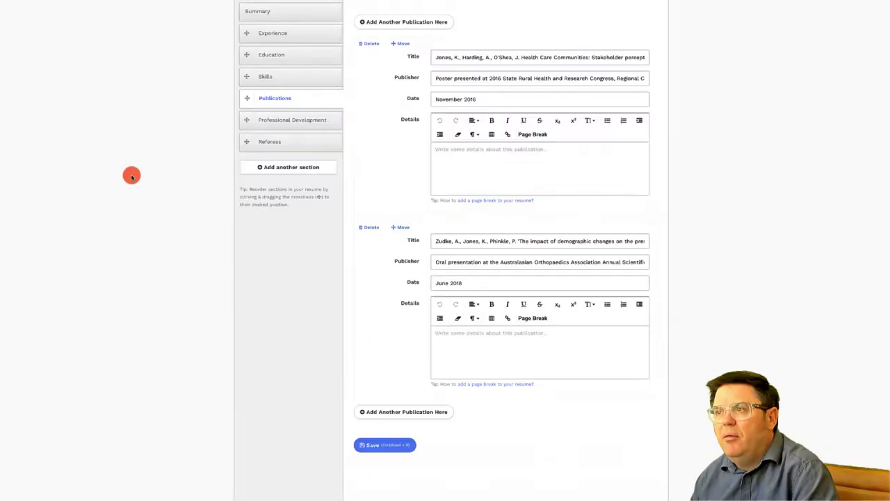
{"action": "scroll", "coordinate": [132, 175], "scroll_direction": "up", "scroll_amount": 3}
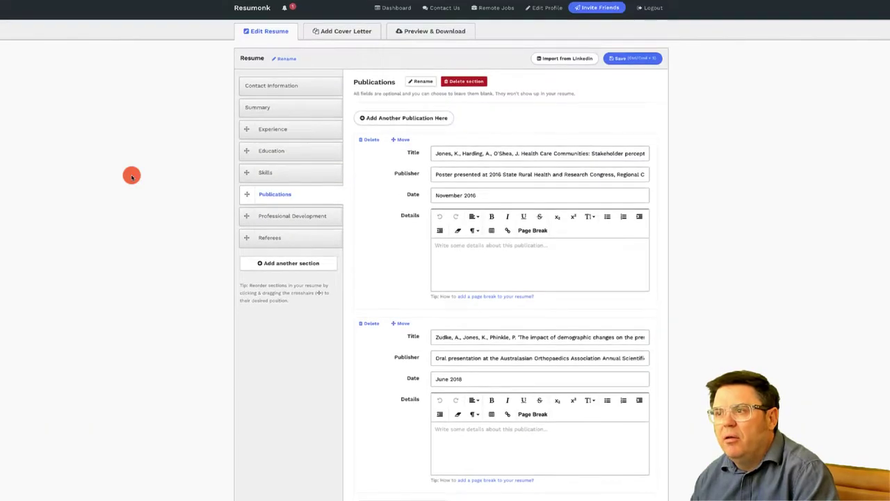
Review the resume's Contact Information, Summary, Experience and Education sections and their entry fields
{"action": "left_click", "coordinate": [275, 89]}
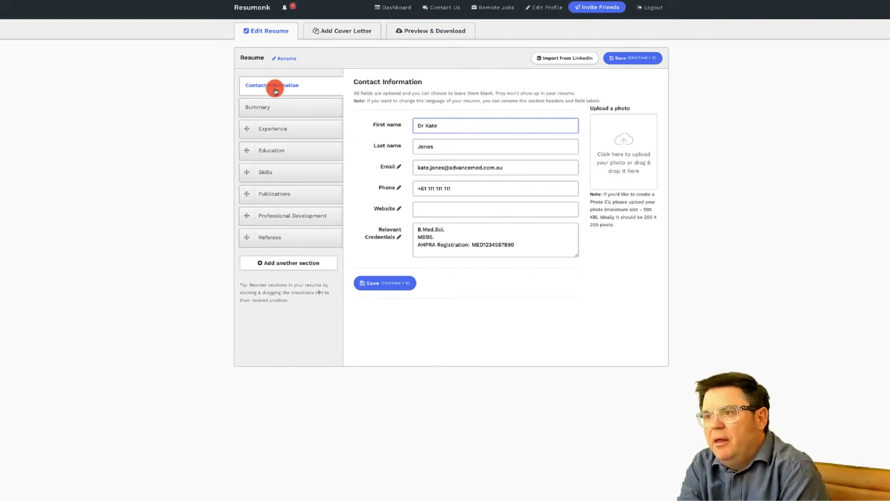
{"action": "left_click", "coordinate": [420, 210]}
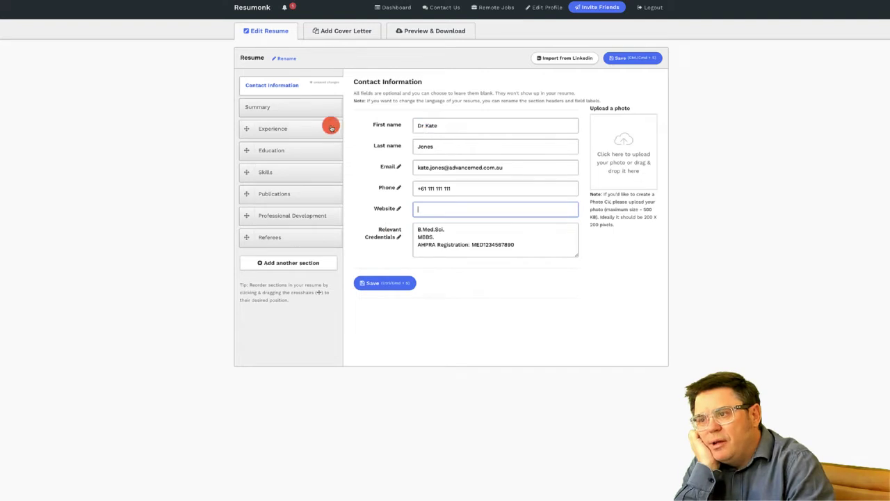
{"action": "left_click", "coordinate": [268, 107]}
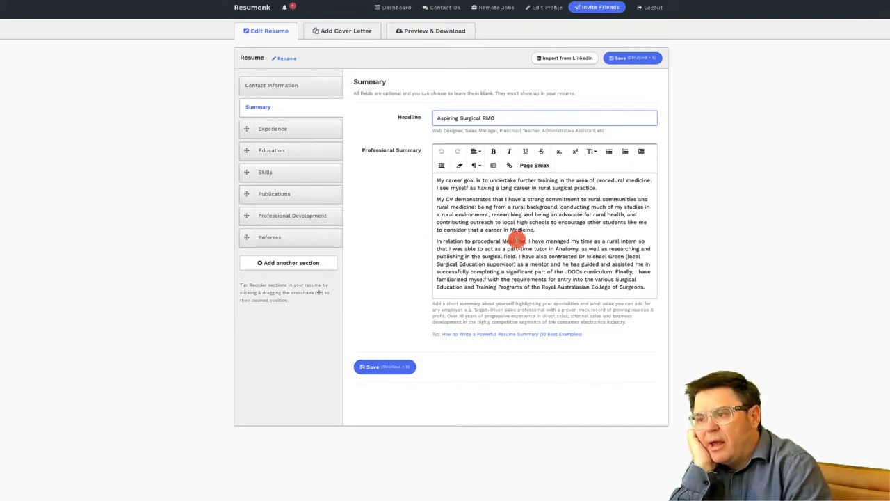
{"action": "left_click", "coordinate": [272, 131]}
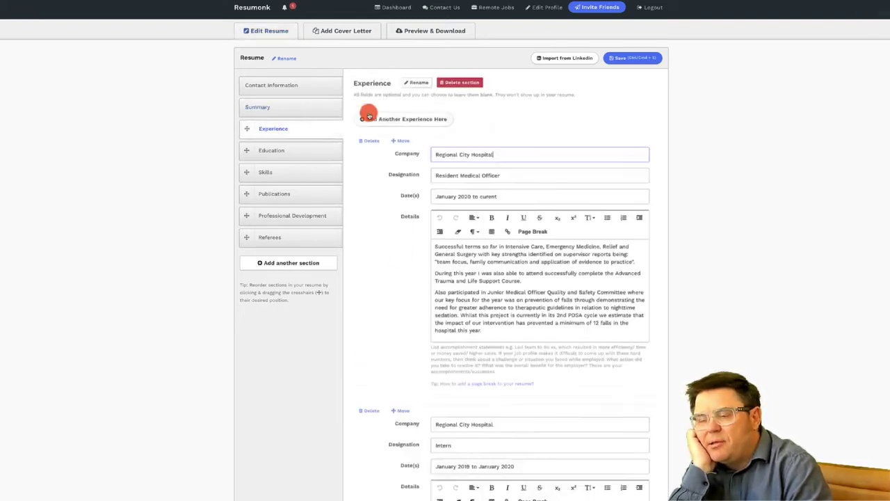
{"action": "scroll", "coordinate": [376, 306], "scroll_direction": "down", "scroll_amount": 5}
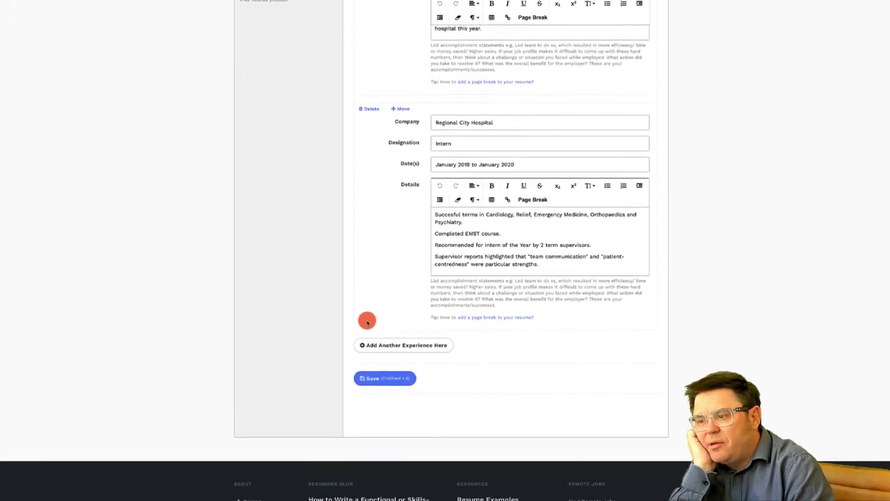
{"action": "left_click", "coordinate": [378, 340]}
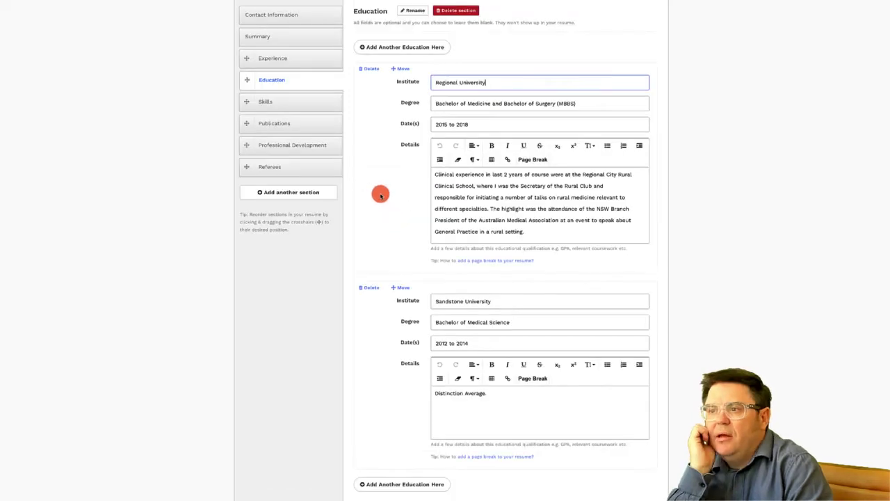
Review the resume's Skills, Publications, Professional Development and Referees sections
{"action": "left_click", "coordinate": [287, 102]}
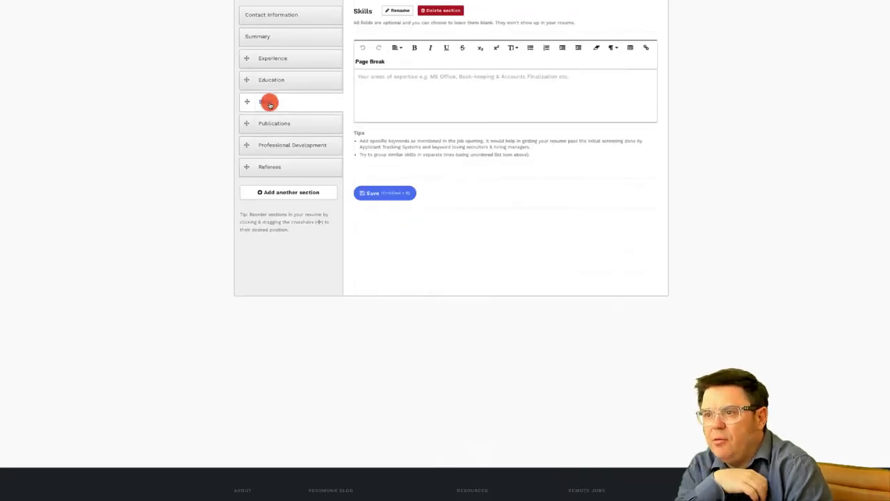
{"action": "scroll", "coordinate": [417, 119], "scroll_direction": "up", "scroll_amount": 1}
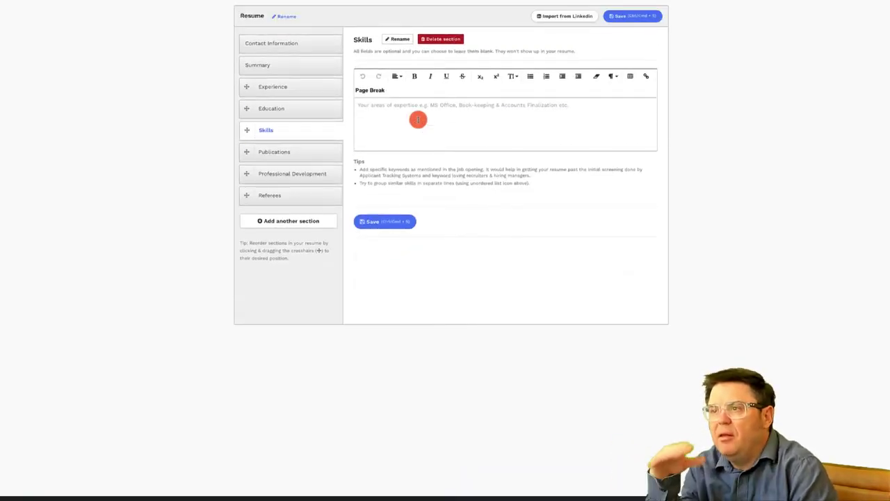
{"action": "left_click", "coordinate": [270, 150]}
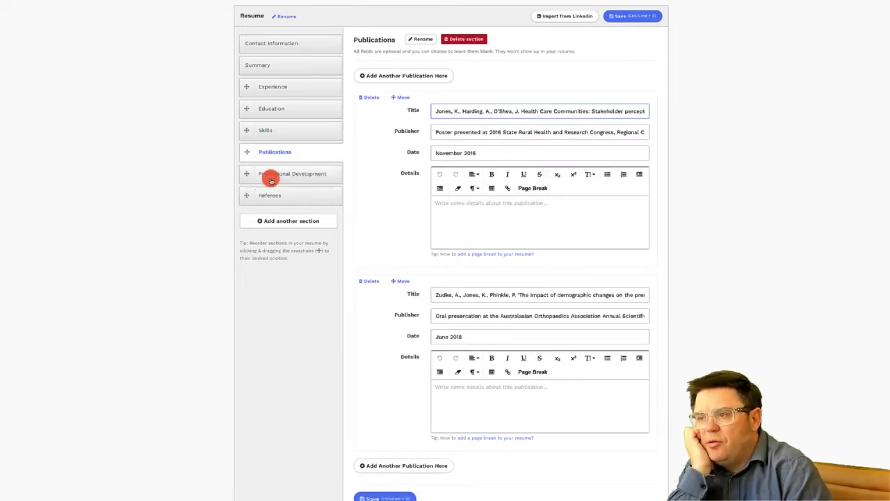
{"action": "left_click", "coordinate": [268, 174]}
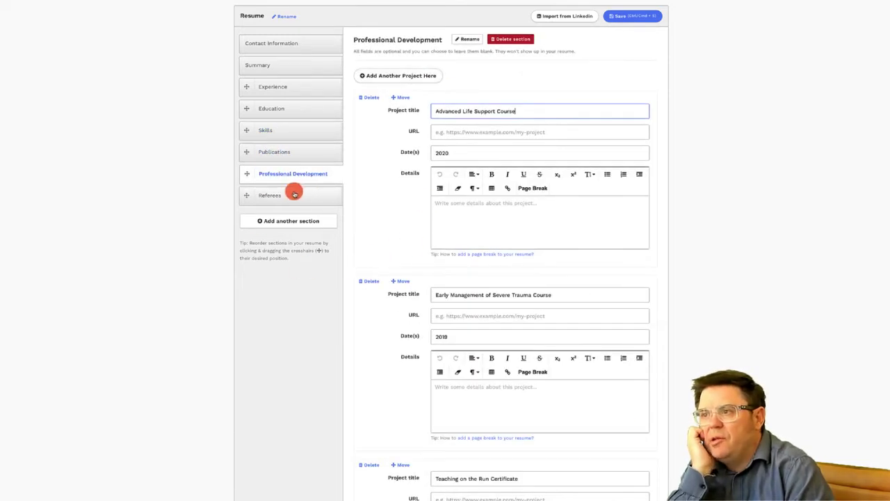
{"action": "left_click", "coordinate": [272, 196]}
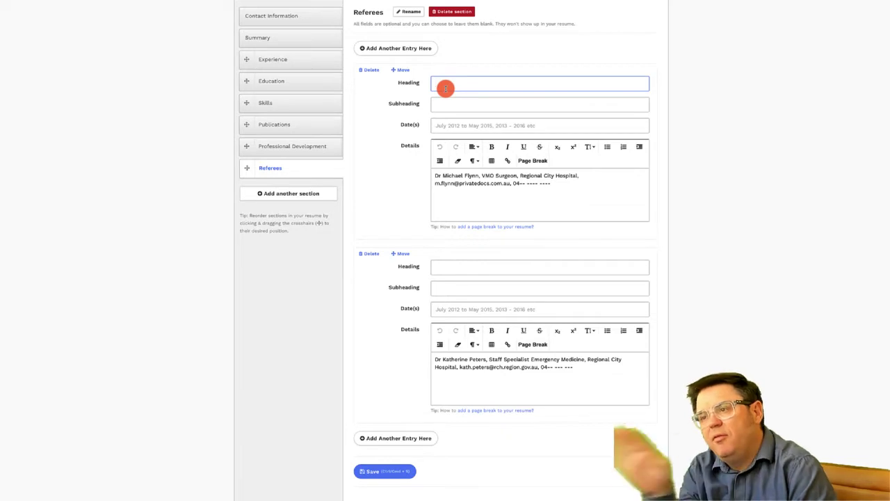
Add a Recommendations section to the resume and delete it again
{"action": "left_click", "coordinate": [285, 198]}
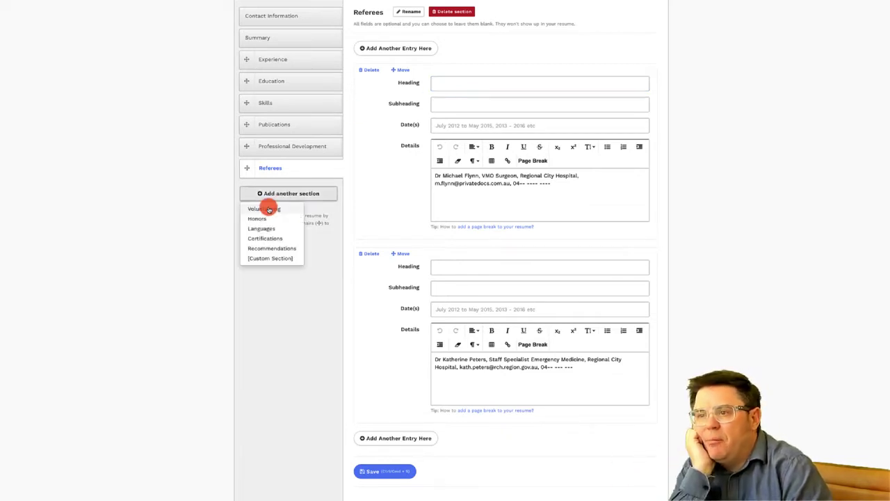
{"action": "left_click", "coordinate": [258, 248]}
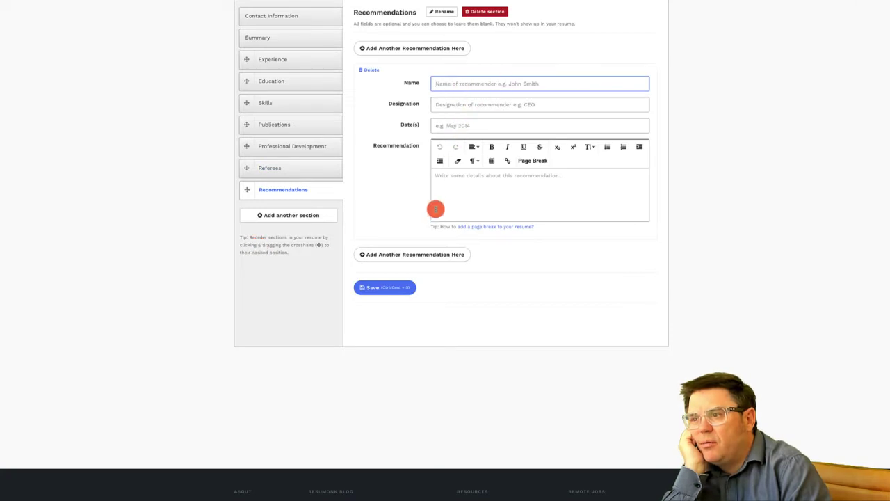
{"action": "left_click", "coordinate": [484, 12]}
Add three custom sections to the resume, accepting the suggested section names
{"action": "left_click", "coordinate": [288, 193]}
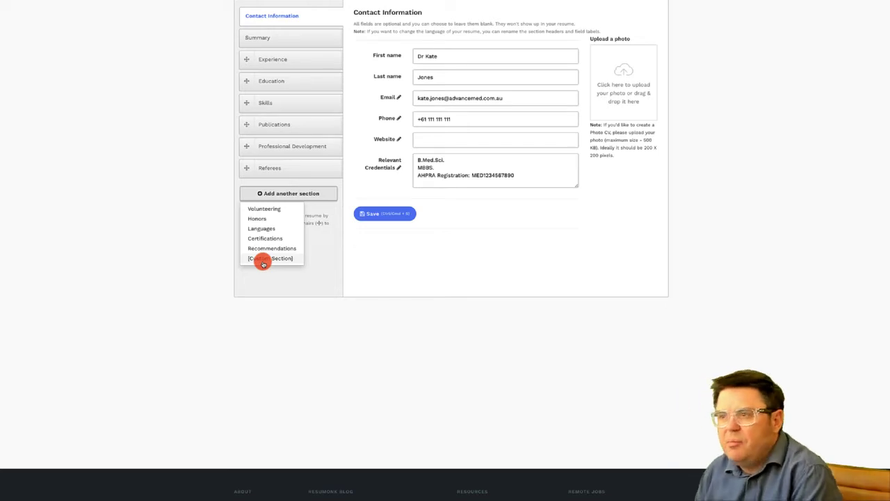
{"action": "left_click", "coordinate": [263, 261]}
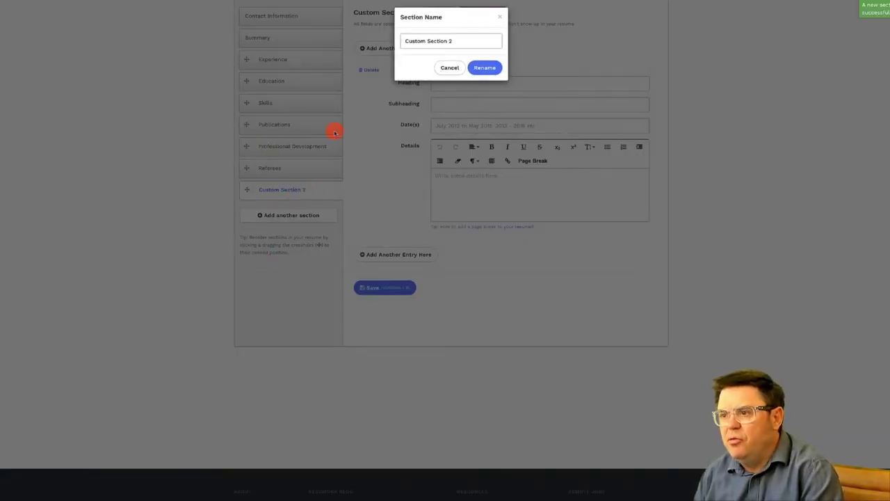
{"action": "left_click", "coordinate": [485, 67]}
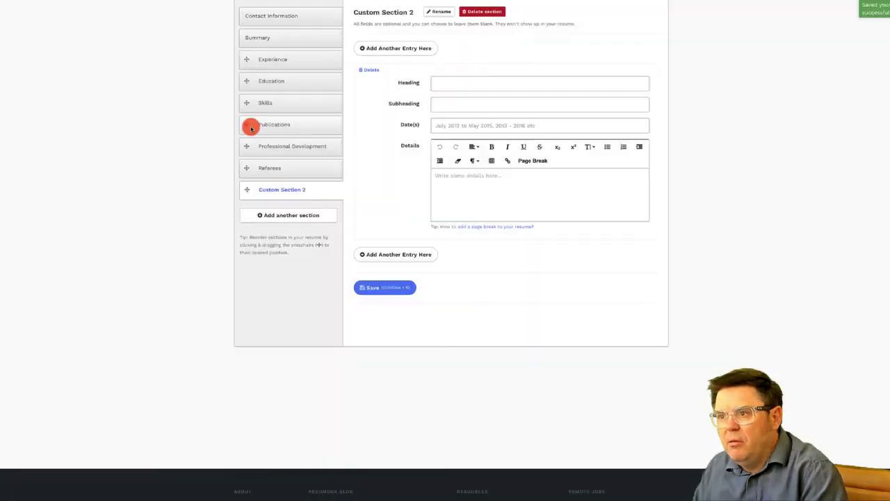
{"action": "left_click", "coordinate": [274, 215]}
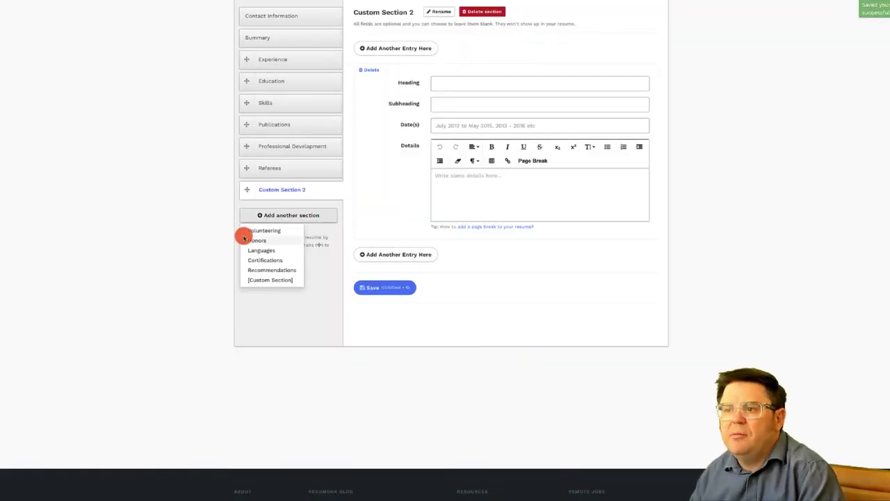
{"action": "left_click", "coordinate": [256, 280]}
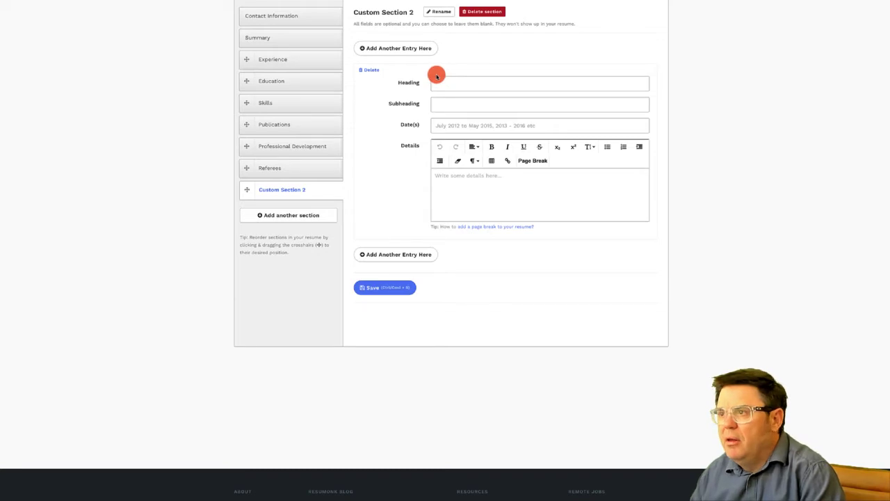
{"action": "left_click", "coordinate": [278, 237]}
{"action": "left_click", "coordinate": [268, 300]}
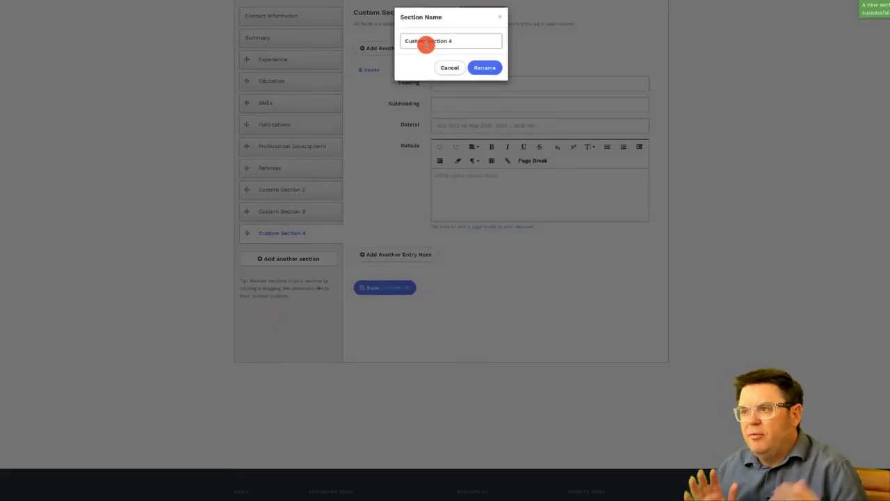
{"action": "left_click", "coordinate": [484, 67]}
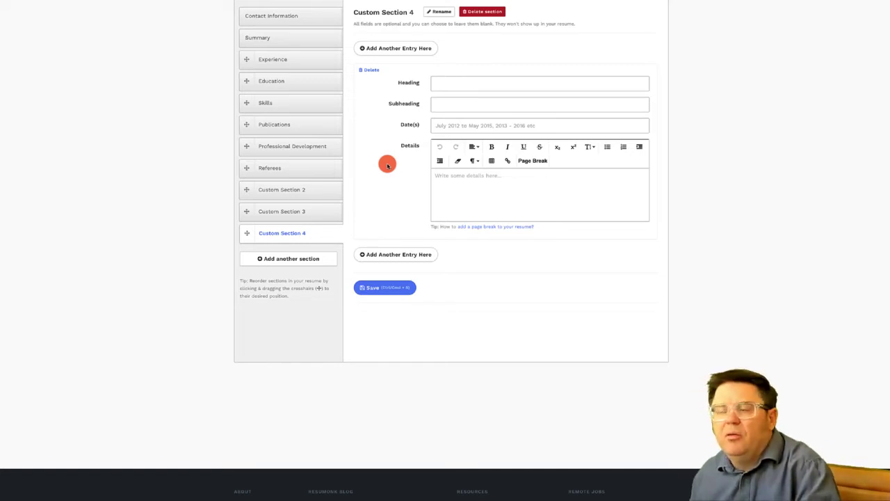
View the cover letter form and open the resume's preview and download page
{"action": "scroll", "coordinate": [193, 142], "scroll_direction": "up", "scroll_amount": 1}
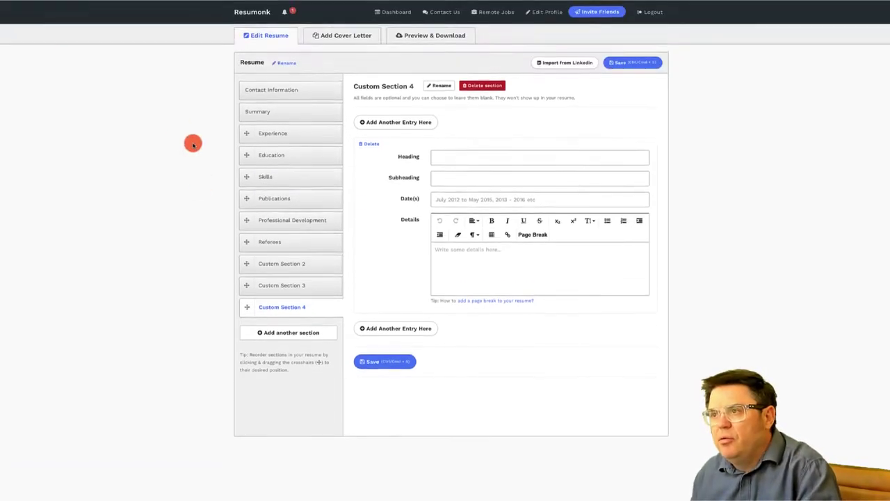
{"action": "left_click", "coordinate": [334, 31]}
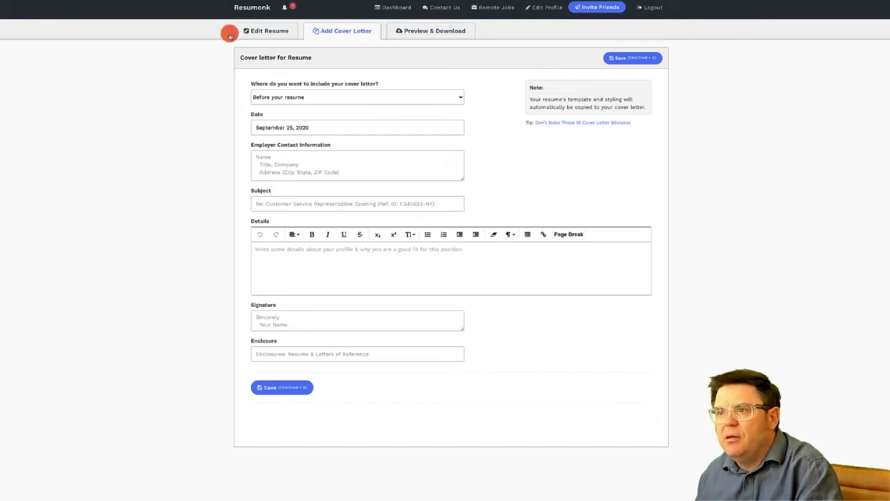
{"action": "left_click", "coordinate": [415, 31]}
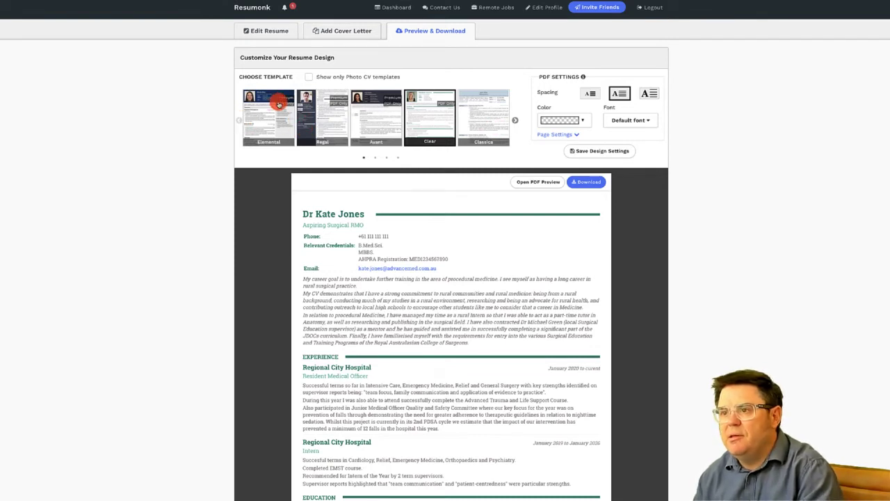
Browse the photo CV templates, remove that filter and browse through the full set of resume templates
{"action": "left_click", "coordinate": [309, 76]}
{"action": "left_click", "coordinate": [516, 120]}
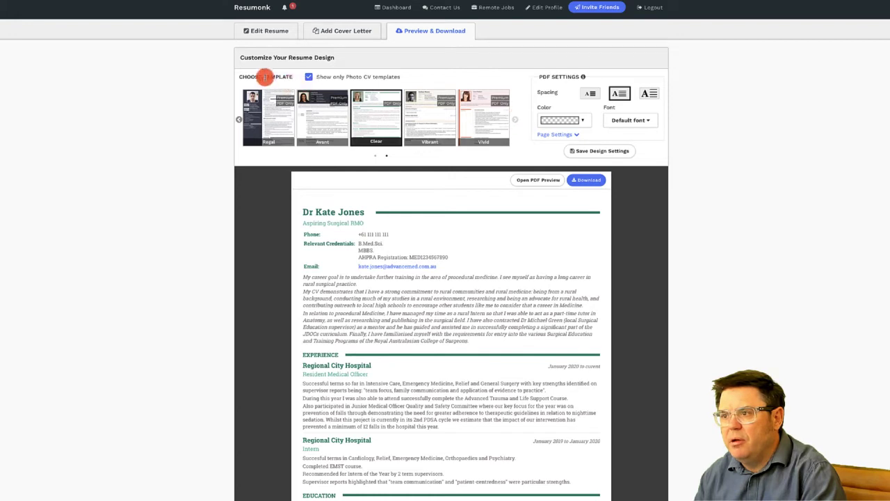
{"action": "left_click", "coordinate": [309, 76]}
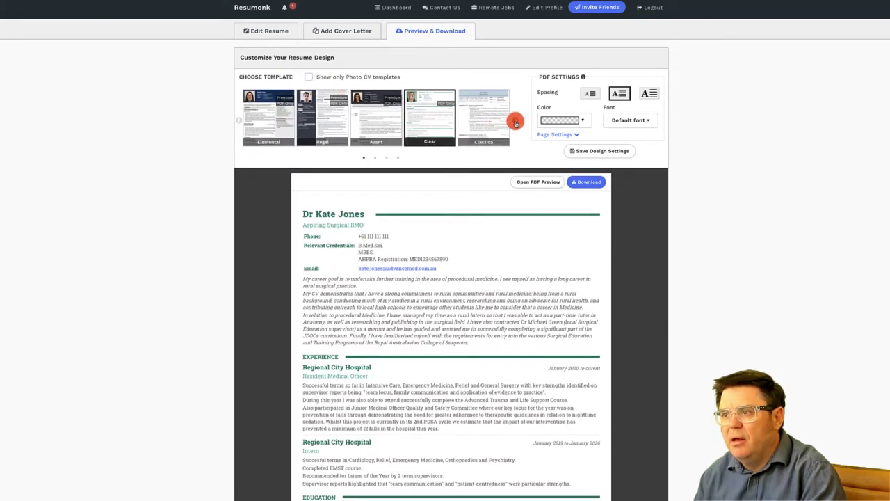
{"action": "left_click", "coordinate": [516, 122]}
{"action": "left_click", "coordinate": [515, 122]}
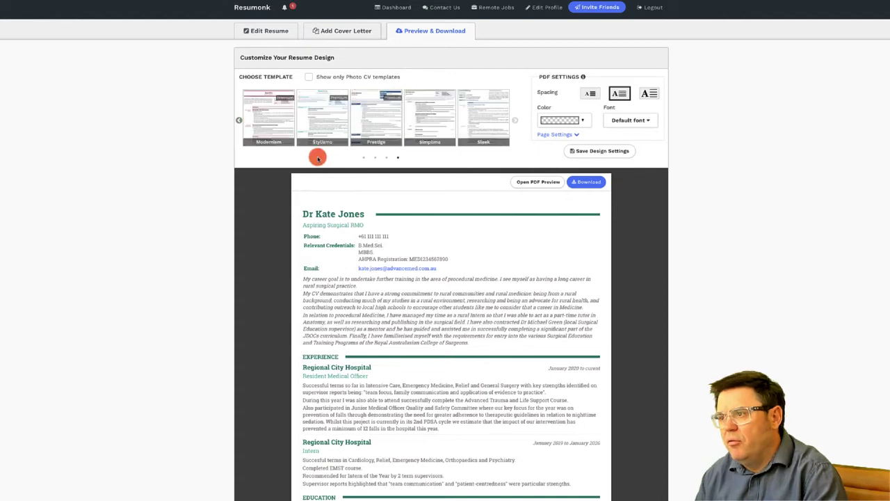
Read through the resume preview from the contact details down to the referees
{"action": "scroll", "coordinate": [268, 199], "scroll_direction": "down", "scroll_amount": 3}
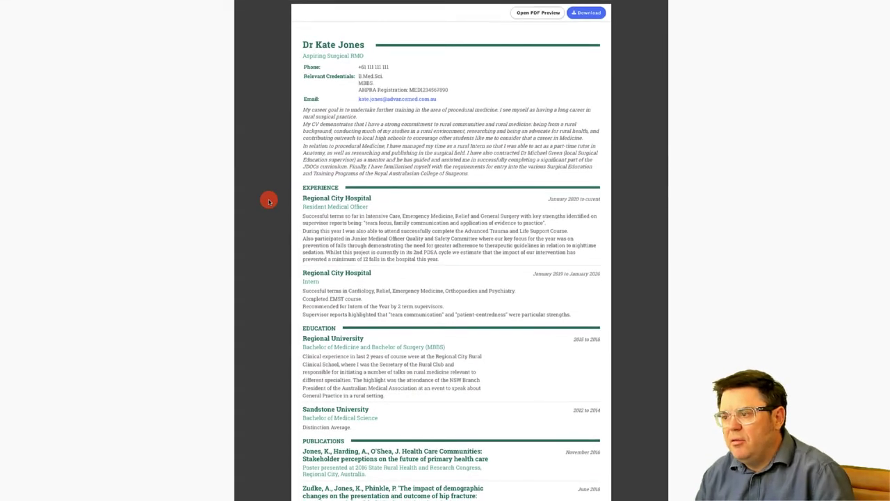
{"action": "scroll", "coordinate": [269, 201], "scroll_direction": "down", "scroll_amount": 5}
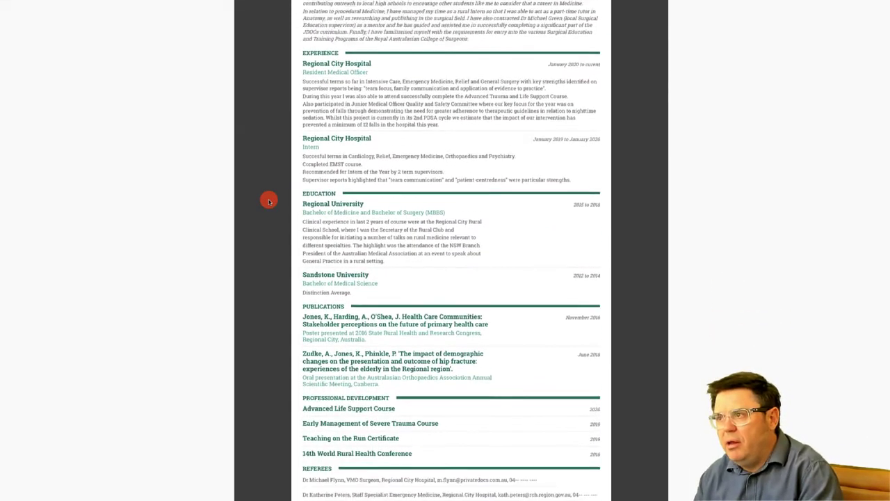
{"action": "scroll", "coordinate": [268, 201], "scroll_direction": "up", "scroll_amount": 5}
{"action": "scroll", "coordinate": [268, 201], "scroll_direction": "up", "scroll_amount": 3}
{"action": "scroll", "coordinate": [269, 199], "scroll_direction": "down", "scroll_amount": 1}
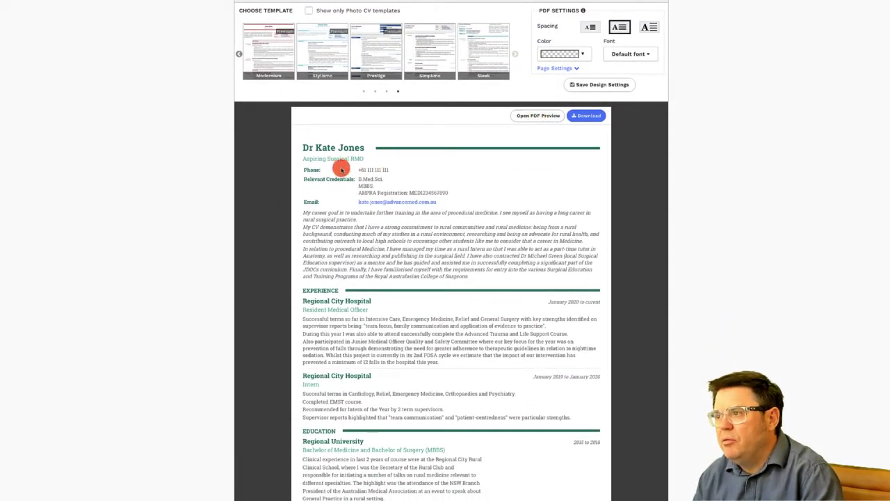
{"action": "scroll", "coordinate": [265, 163], "scroll_direction": "up", "scroll_amount": 2}
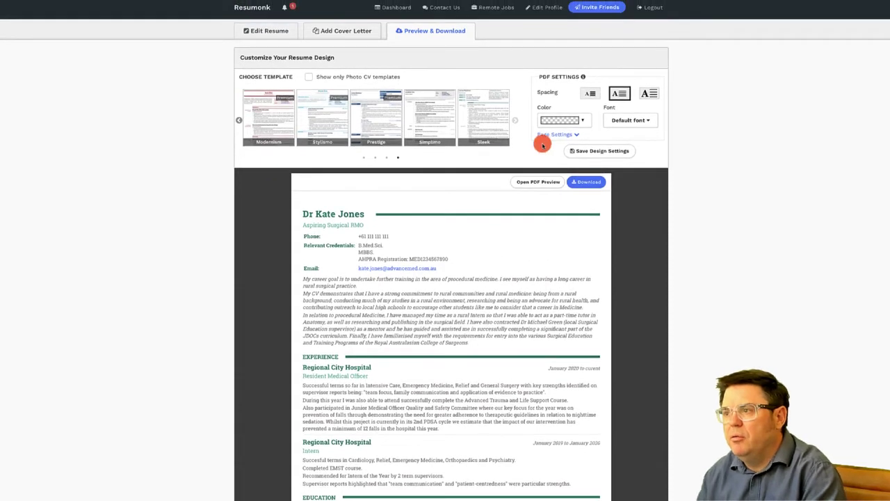
Try the Dosis font on the resume and change it to Cantarell
{"action": "left_click", "coordinate": [638, 123]}
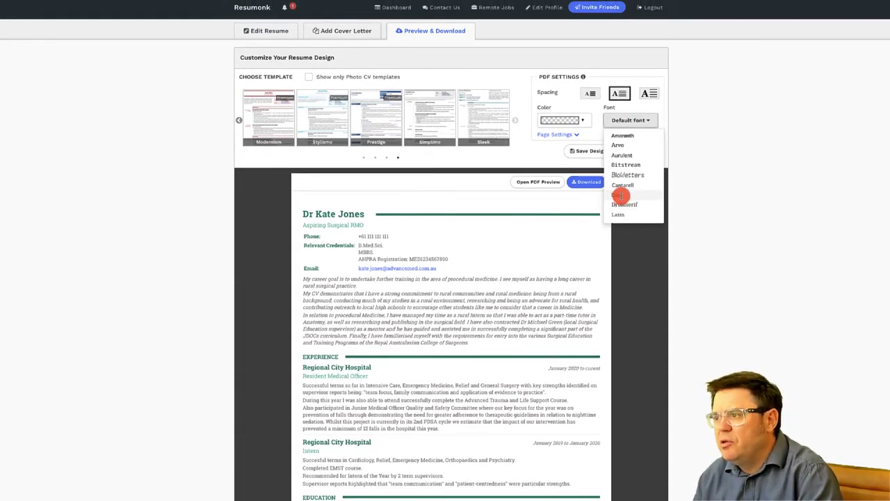
{"action": "left_click", "coordinate": [621, 196]}
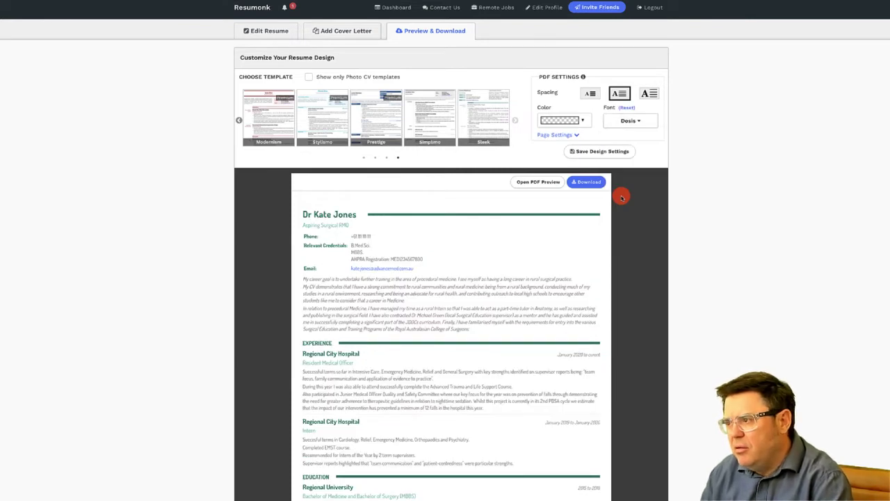
{"action": "left_click", "coordinate": [634, 121]}
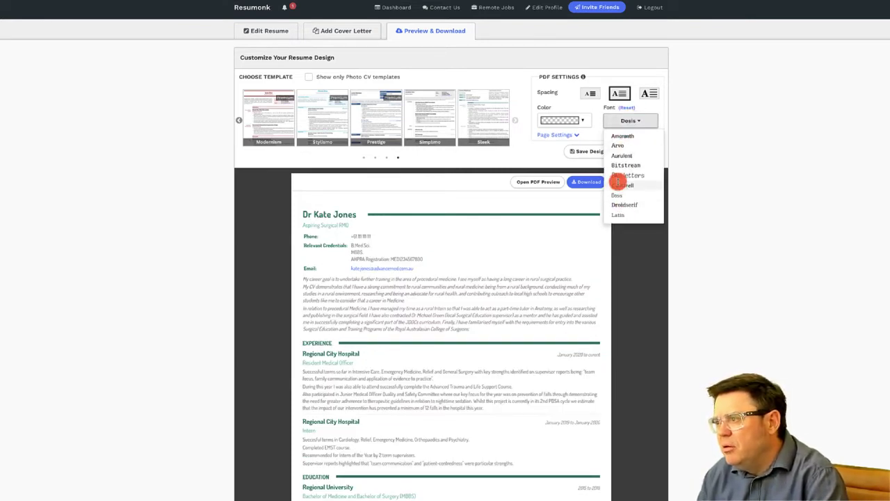
{"action": "left_click", "coordinate": [620, 186]}
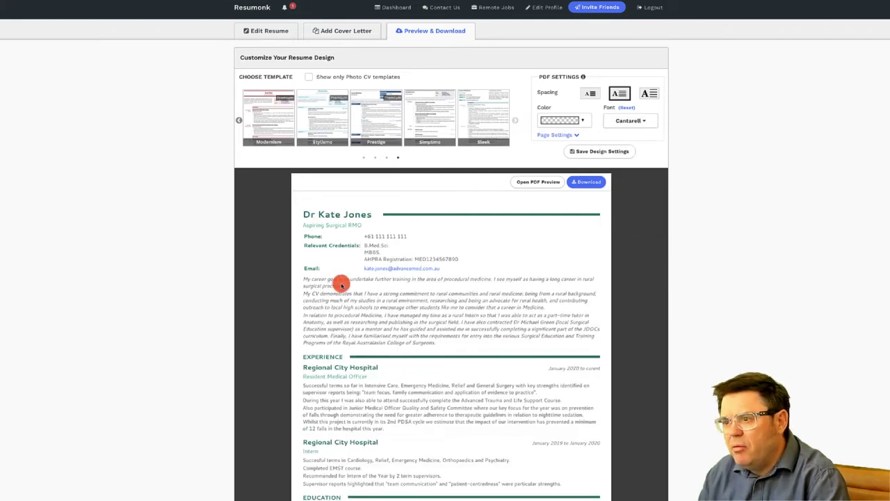
Set the resume color to black and check the preview down to the custom sections
{"action": "left_click", "coordinate": [582, 121]}
{"action": "left_click_drag", "start_coordinate": [603, 150], "coordinate": [603, 170]}
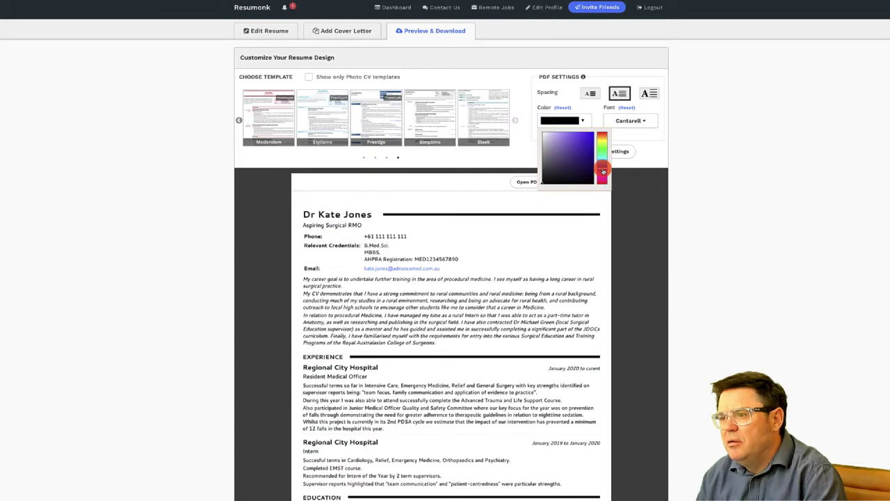
{"action": "left_click", "coordinate": [652, 163]}
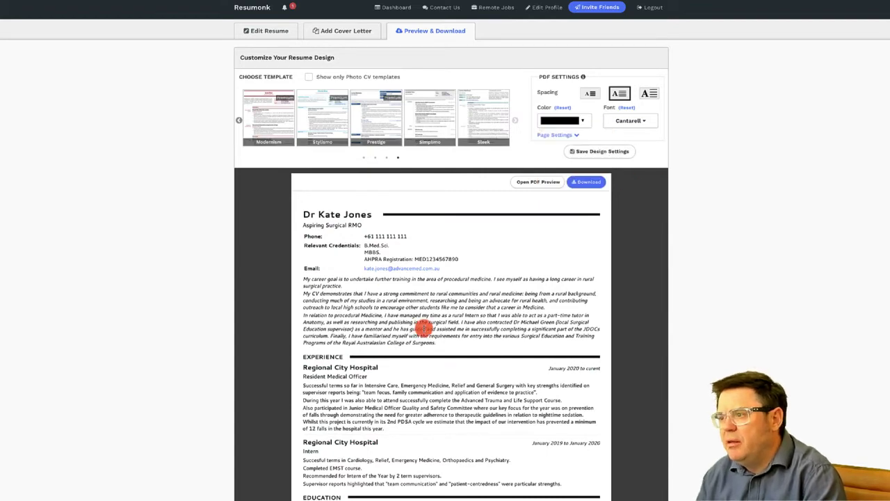
{"action": "scroll", "coordinate": [425, 327], "scroll_direction": "down", "scroll_amount": 5}
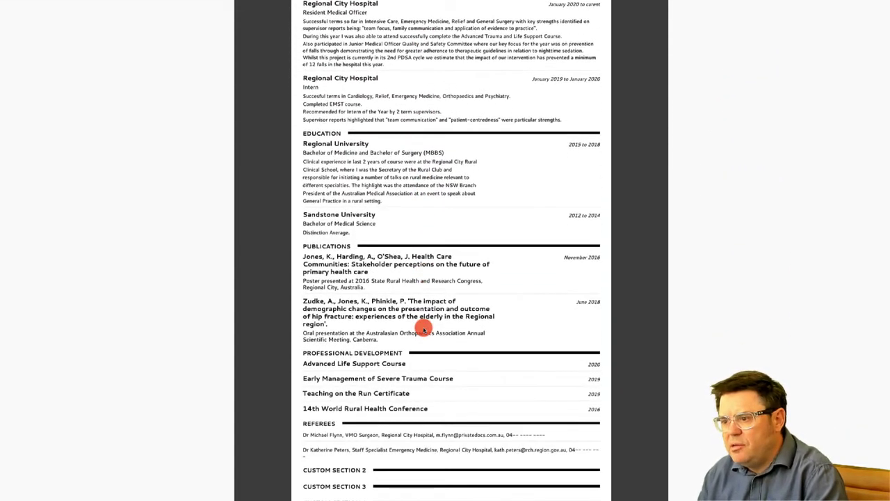
{"action": "scroll", "coordinate": [424, 327], "scroll_direction": "up", "scroll_amount": 5}
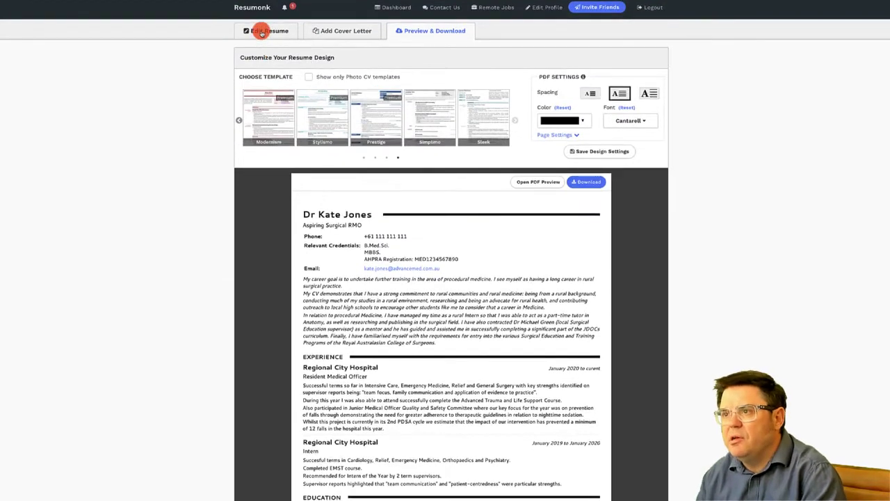
Open the resume section editor, return to the preview page and set the resume font to Cantarell
{"action": "left_click", "coordinate": [262, 32]}
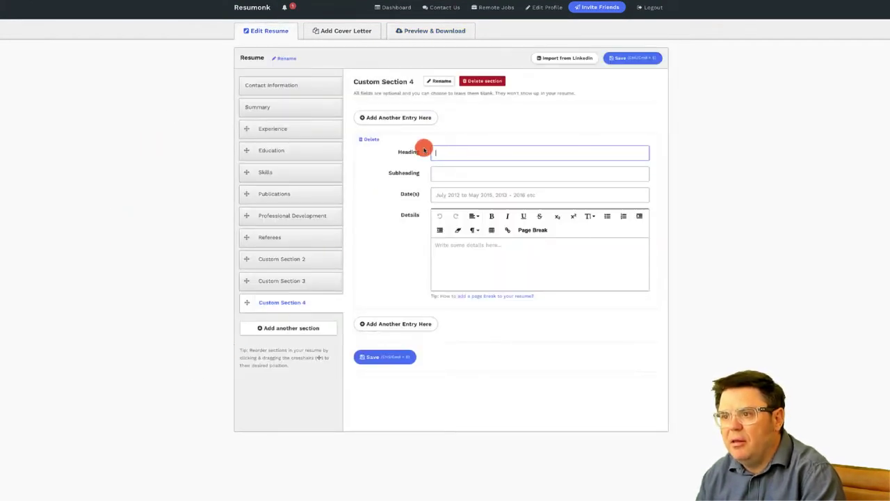
{"action": "left_click", "coordinate": [441, 32]}
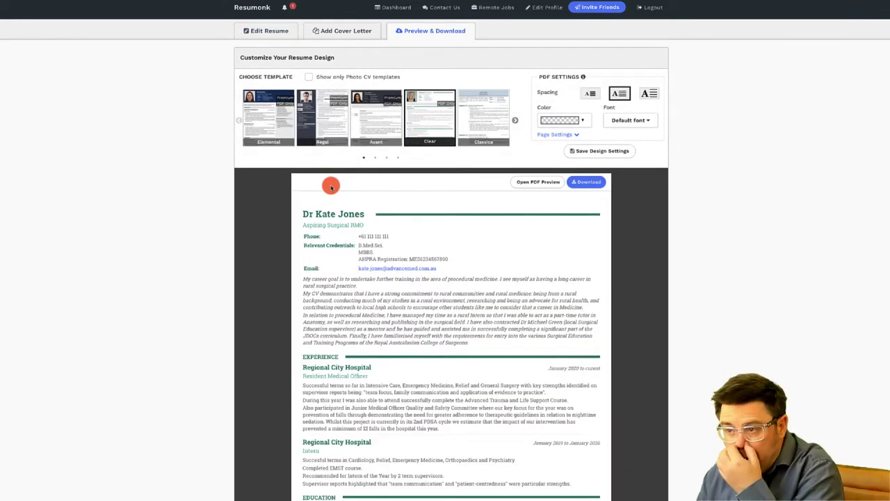
{"action": "left_click", "coordinate": [639, 121]}
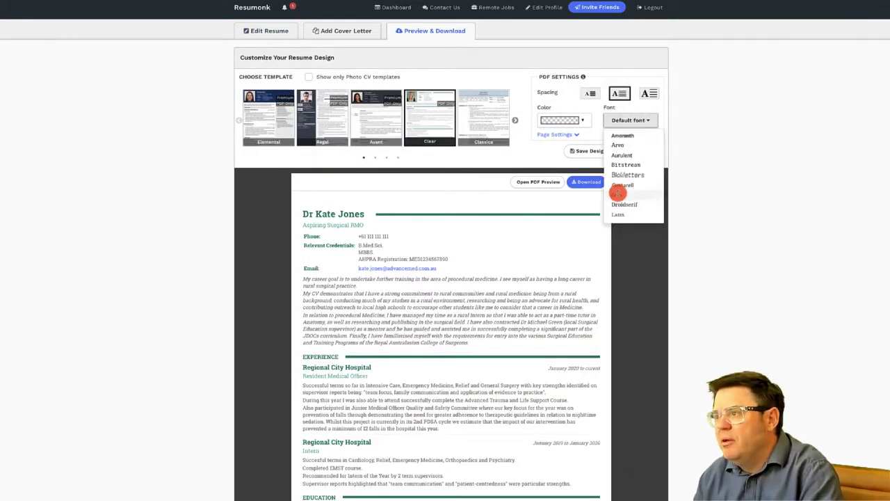
{"action": "left_click", "coordinate": [619, 192]}
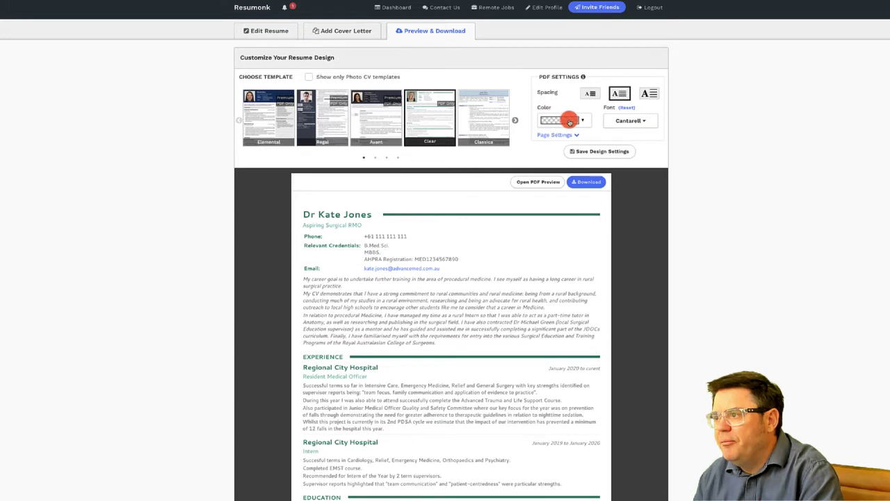
Change the resume color to black and save the design settings
{"action": "left_click", "coordinate": [569, 121]}
{"action": "left_click", "coordinate": [581, 156]}
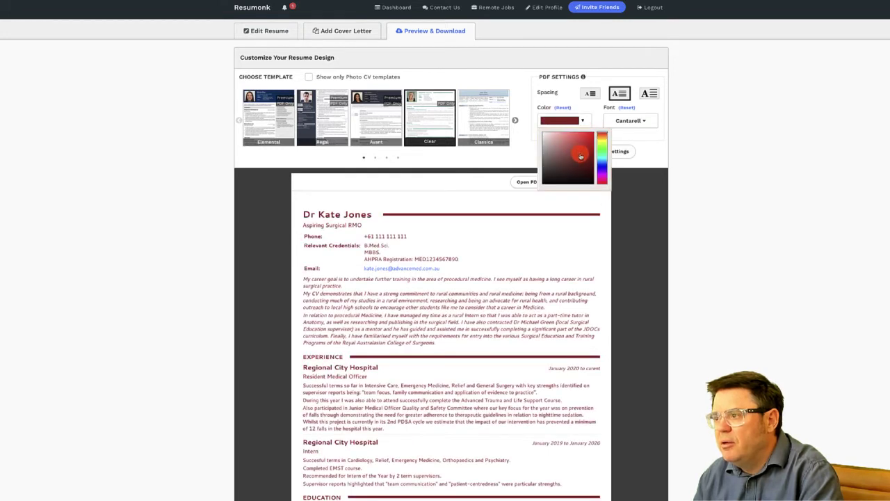
{"action": "left_click_drag", "start_coordinate": [581, 155], "coordinate": [602, 195]}
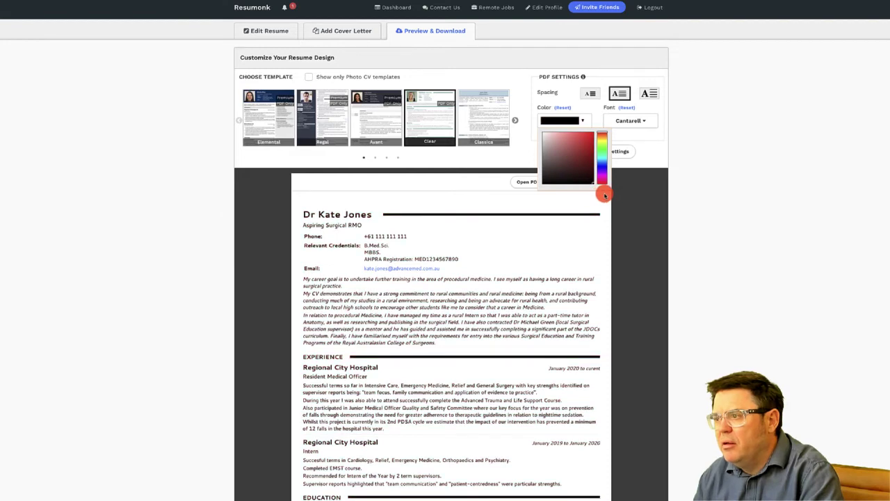
{"action": "left_click", "coordinate": [647, 163]}
{"action": "left_click", "coordinate": [592, 158]}
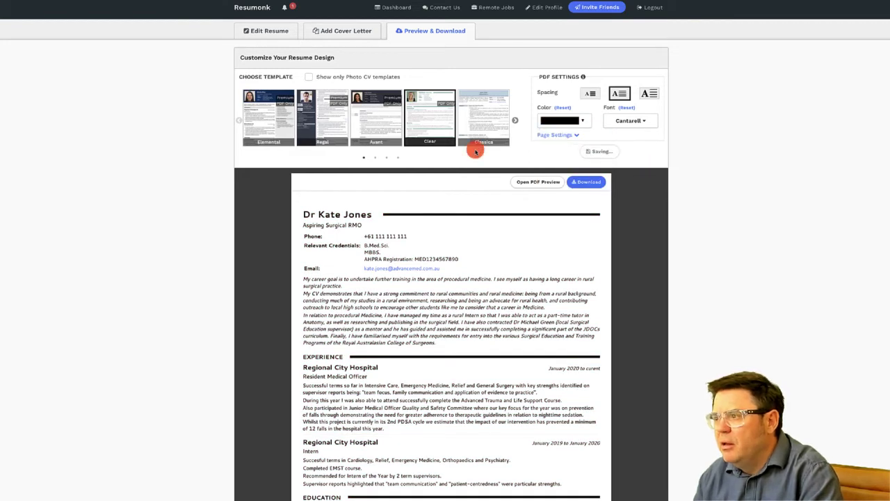
Check the black resume down to the referees and try the Collegium template on it
{"action": "scroll", "coordinate": [360, 278], "scroll_direction": "down", "scroll_amount": 4}
{"action": "scroll", "coordinate": [359, 278], "scroll_direction": "down", "scroll_amount": 2}
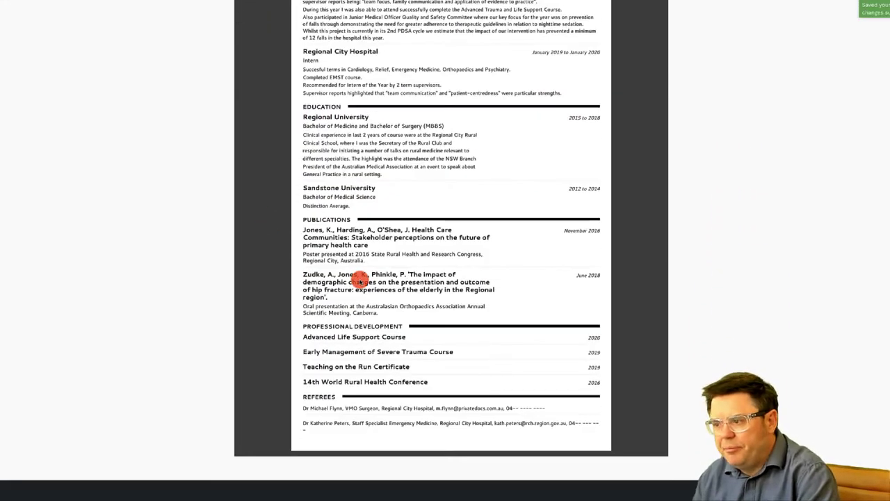
{"action": "scroll", "coordinate": [360, 278], "scroll_direction": "up", "scroll_amount": 6}
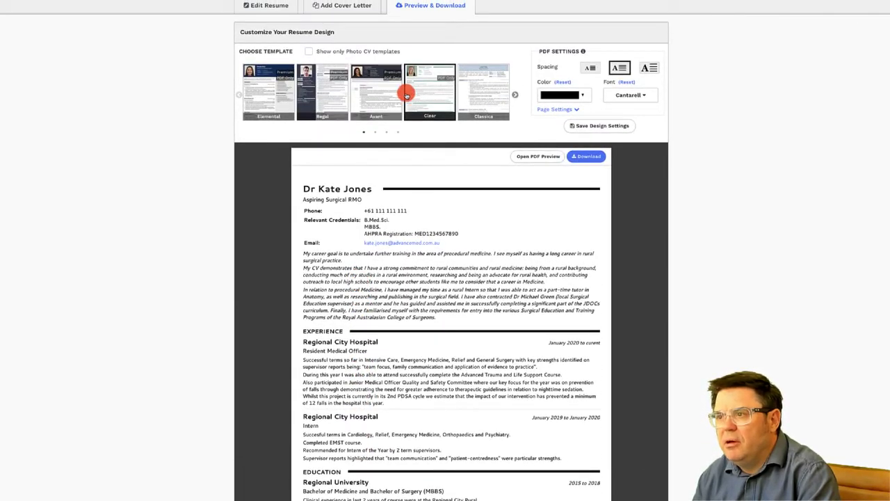
{"action": "left_click", "coordinate": [515, 95]}
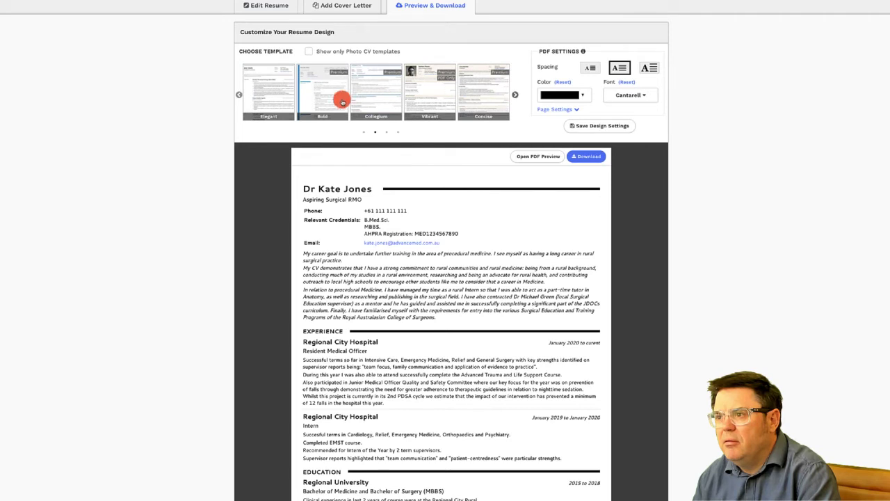
{"action": "left_click", "coordinate": [369, 100]}
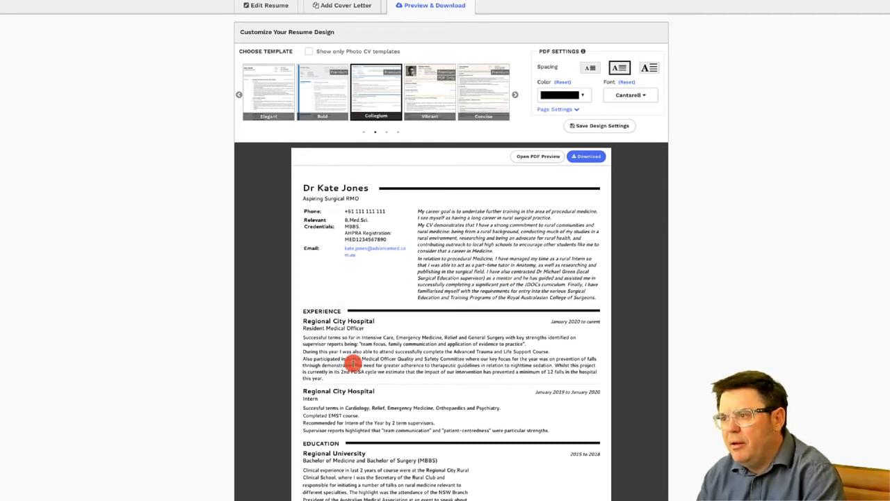
{"action": "scroll", "coordinate": [347, 361], "scroll_direction": "down", "scroll_amount": 6}
{"action": "scroll", "coordinate": [351, 359], "scroll_direction": "up", "scroll_amount": 6}
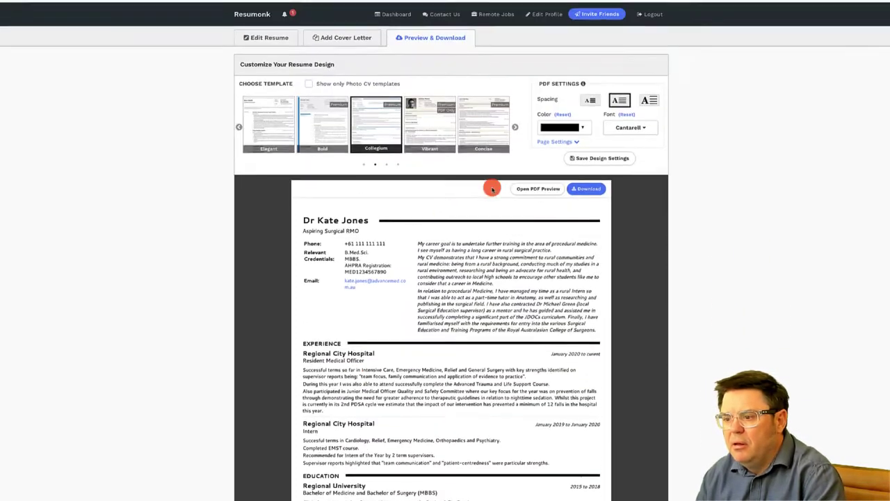
Try small and large spacing on the Collegium layout and check the resume down to the referees
{"action": "left_click", "coordinate": [591, 93]}
{"action": "left_click", "coordinate": [649, 94]}
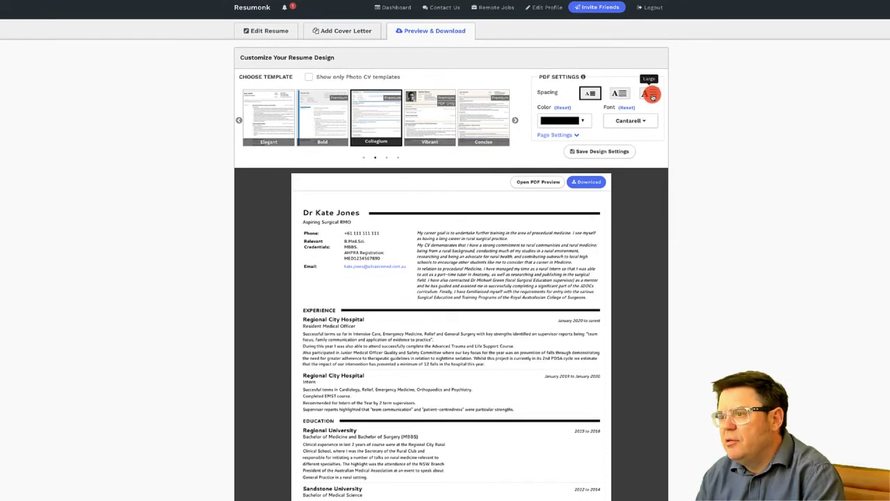
{"action": "scroll", "coordinate": [331, 314], "scroll_direction": "down", "scroll_amount": 7}
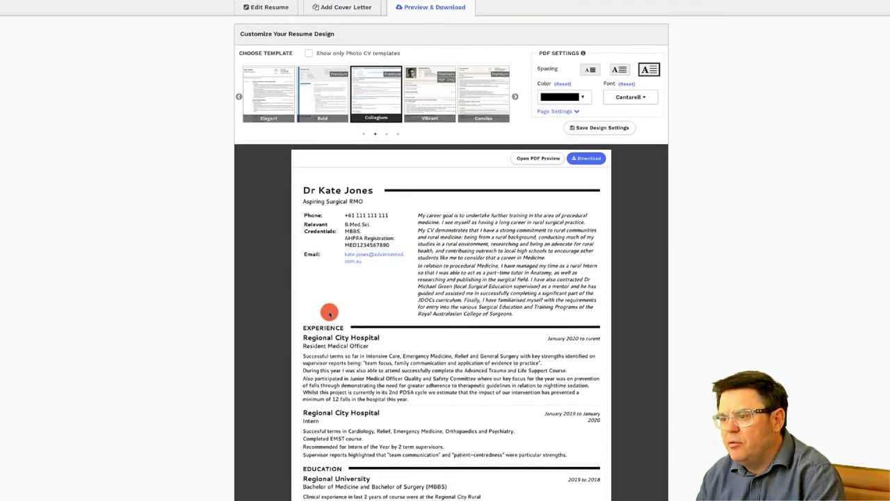
{"action": "scroll", "coordinate": [329, 311], "scroll_direction": "down", "scroll_amount": 3}
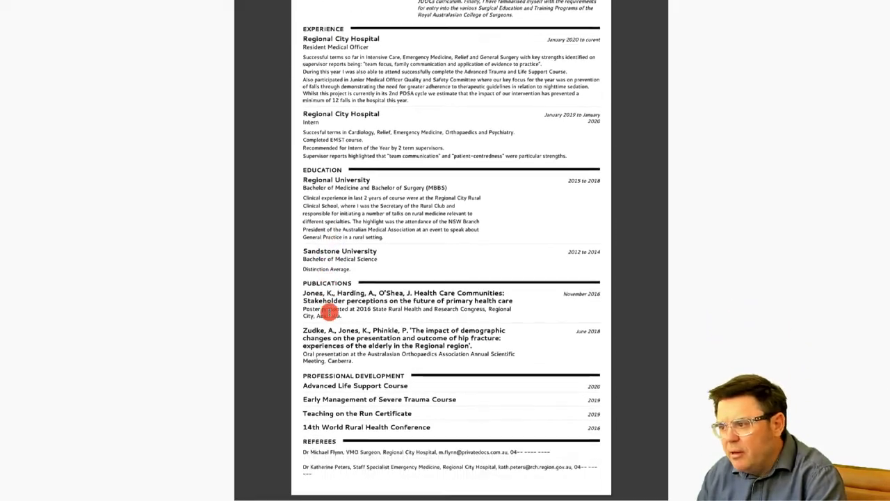
{"action": "scroll", "coordinate": [327, 308], "scroll_direction": "up", "scroll_amount": 8}
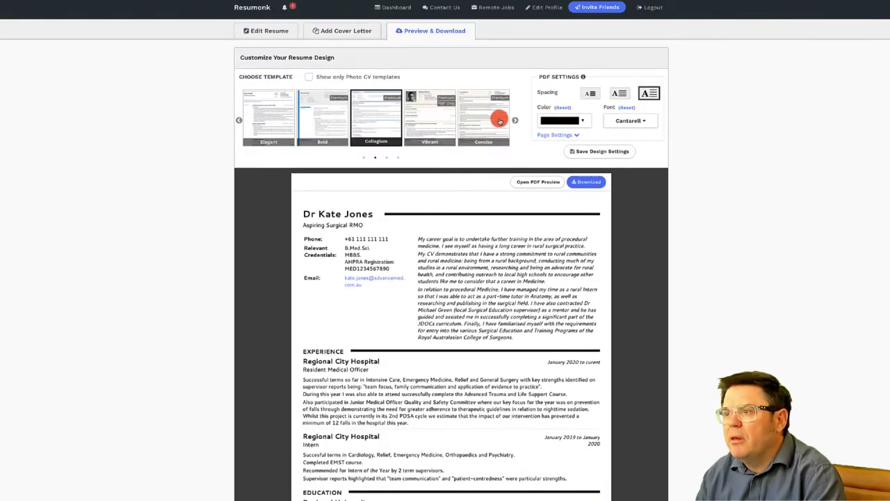
Try the Concise and Concrete templates on the resume and examine the Concrete layout down to the referees
{"action": "left_click", "coordinate": [481, 119]}
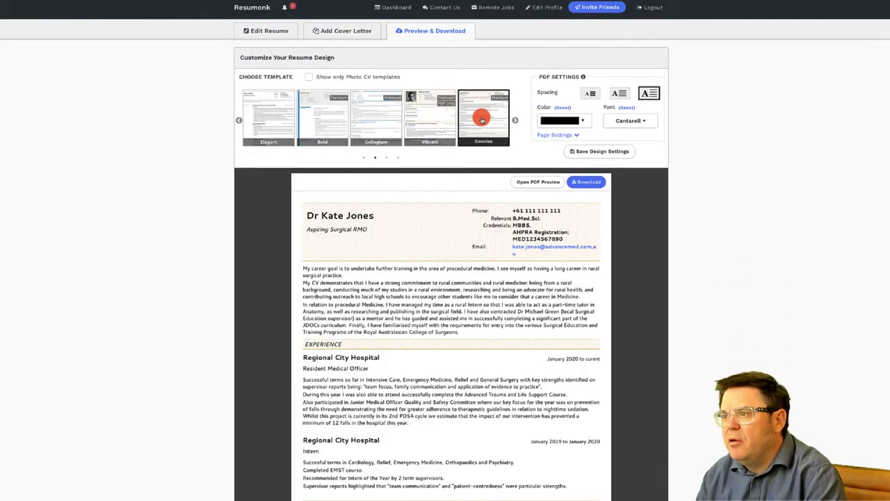
{"action": "left_click", "coordinate": [514, 120]}
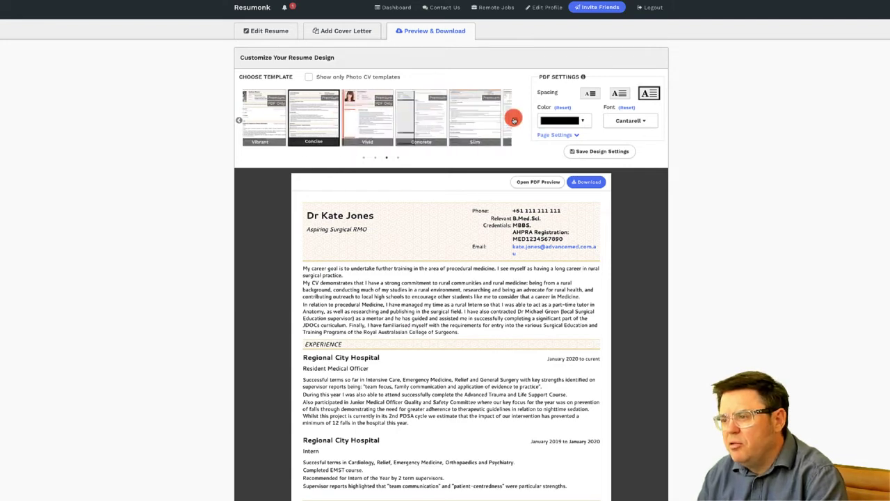
{"action": "left_click", "coordinate": [335, 117]}
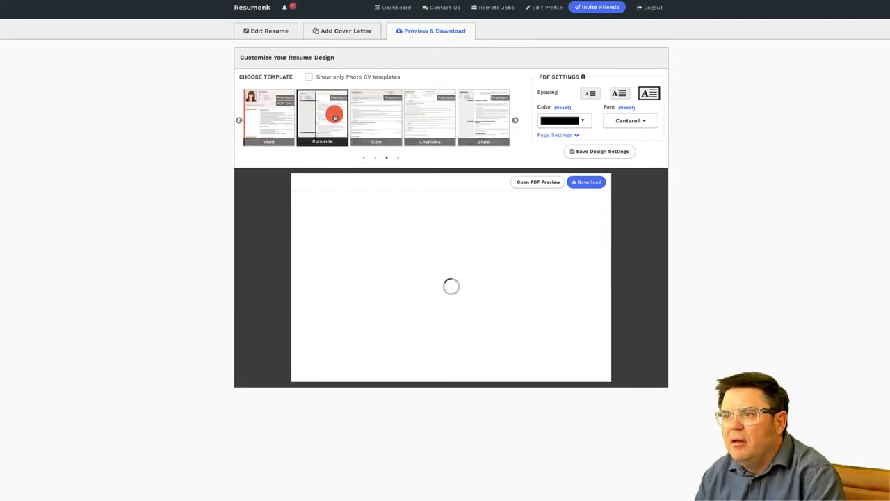
{"action": "scroll", "coordinate": [313, 268], "scroll_direction": "down", "scroll_amount": 2}
{"action": "scroll", "coordinate": [318, 270], "scroll_direction": "down", "scroll_amount": 3}
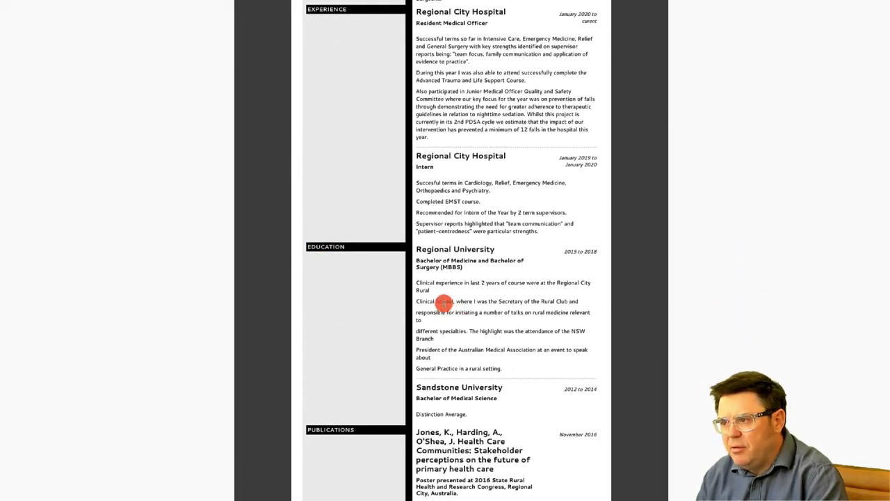
{"action": "scroll", "coordinate": [444, 303], "scroll_direction": "up", "scroll_amount": 5}
{"action": "scroll", "coordinate": [338, 342], "scroll_direction": "down", "scroll_amount": 1}
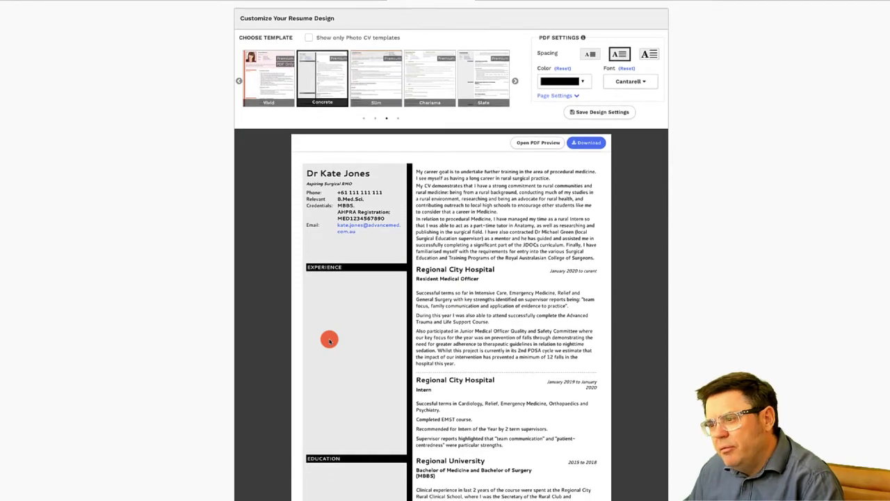
{"action": "scroll", "coordinate": [330, 339], "scroll_direction": "down", "scroll_amount": 5}
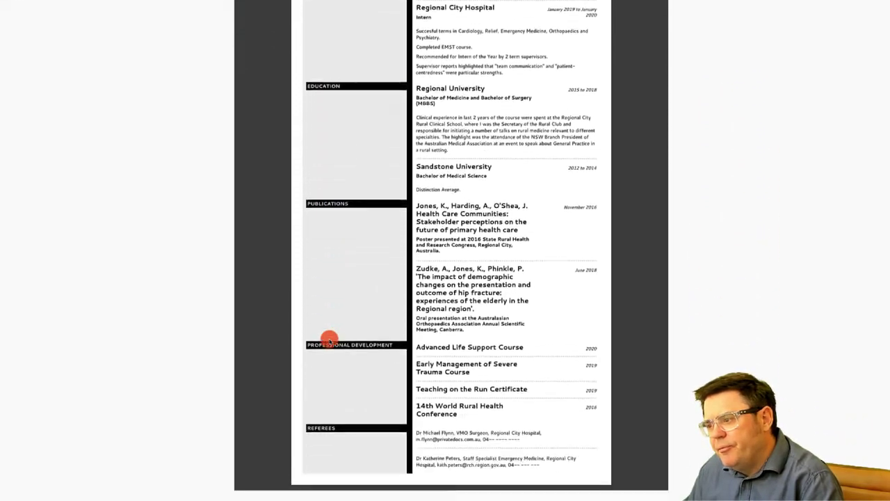
{"action": "scroll", "coordinate": [330, 339], "scroll_direction": "up", "scroll_amount": 5}
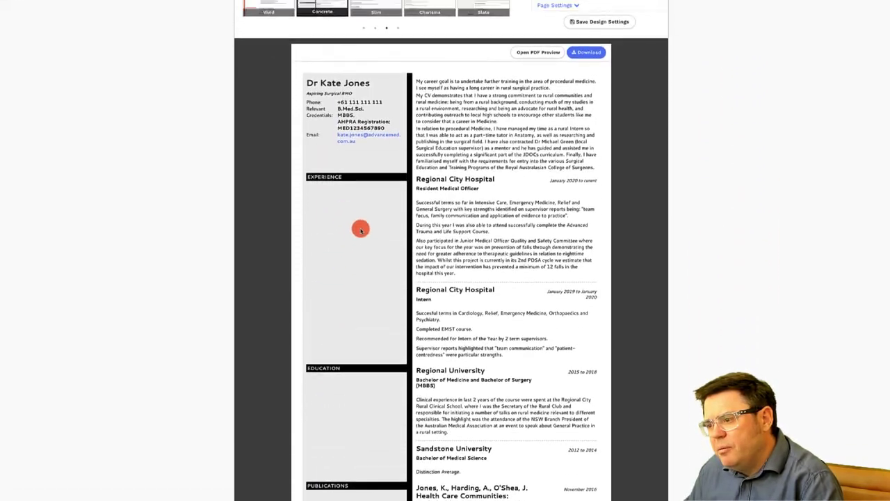
{"action": "scroll", "coordinate": [360, 230], "scroll_direction": "up", "scroll_amount": 2}
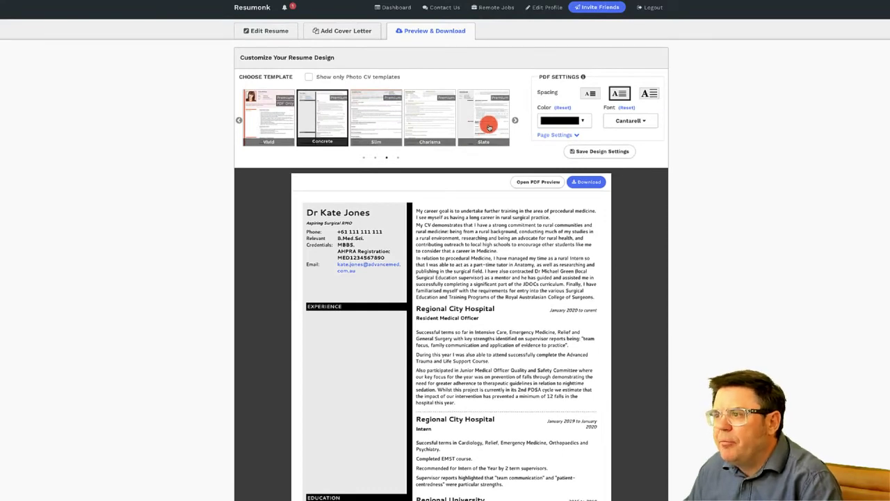
Try the Slate template on the resume and look through its layout down to the referees
{"action": "left_click", "coordinate": [489, 126]}
{"action": "scroll", "coordinate": [345, 252], "scroll_direction": "down", "scroll_amount": 1}
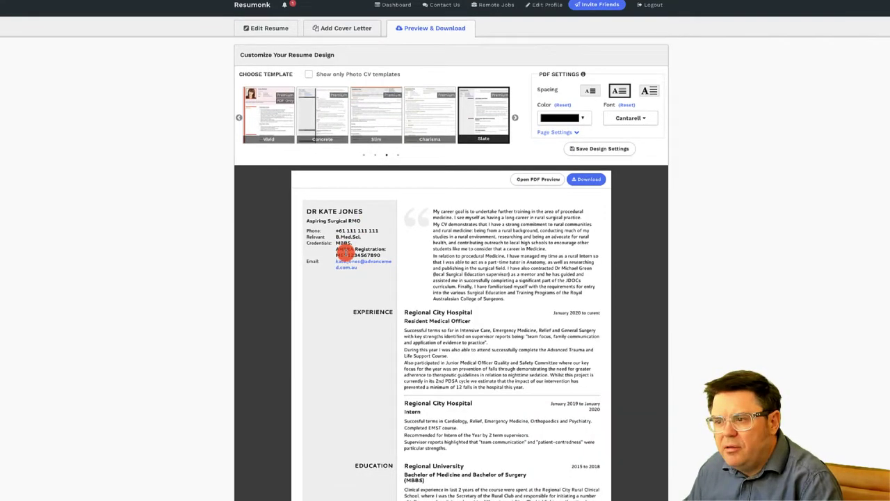
{"action": "scroll", "coordinate": [345, 251], "scroll_direction": "down", "scroll_amount": 5}
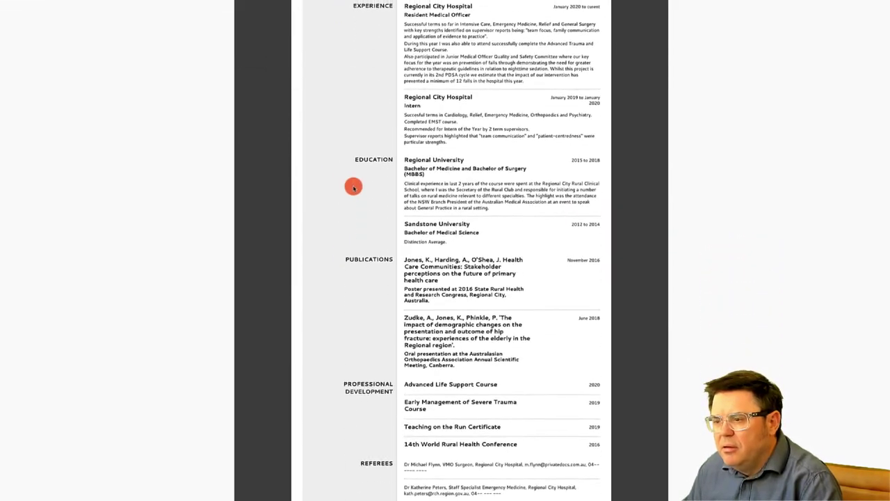
{"action": "scroll", "coordinate": [369, 205], "scroll_direction": "up", "scroll_amount": 5}
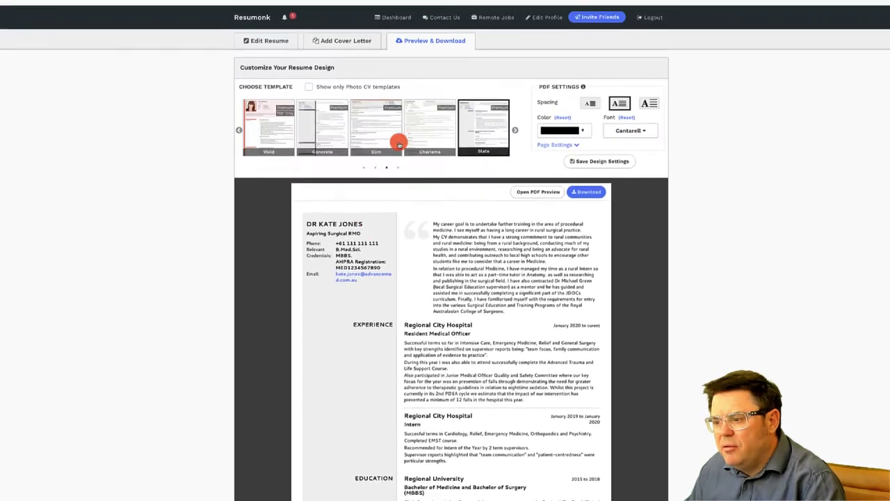
Apply the Sleek template to the resume, try large spacing and set the spacing to small
{"action": "left_click", "coordinate": [515, 120]}
{"action": "left_click", "coordinate": [481, 118]}
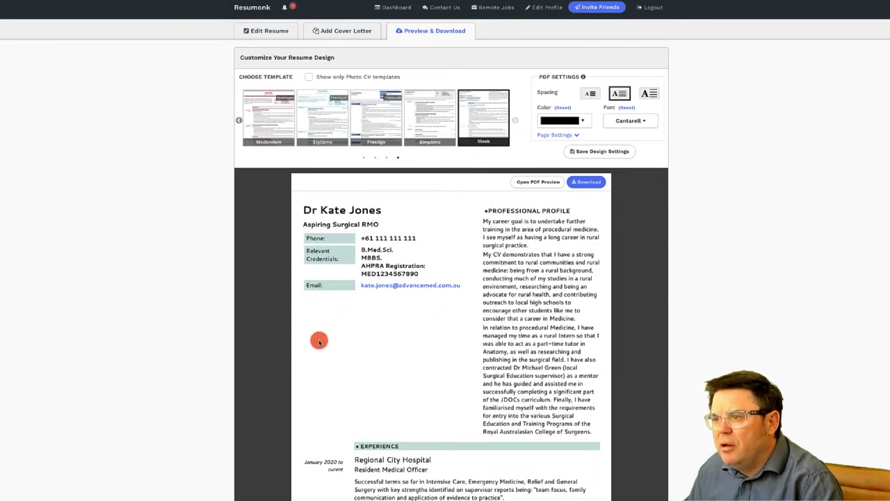
{"action": "scroll", "coordinate": [321, 363], "scroll_direction": "down", "scroll_amount": 1}
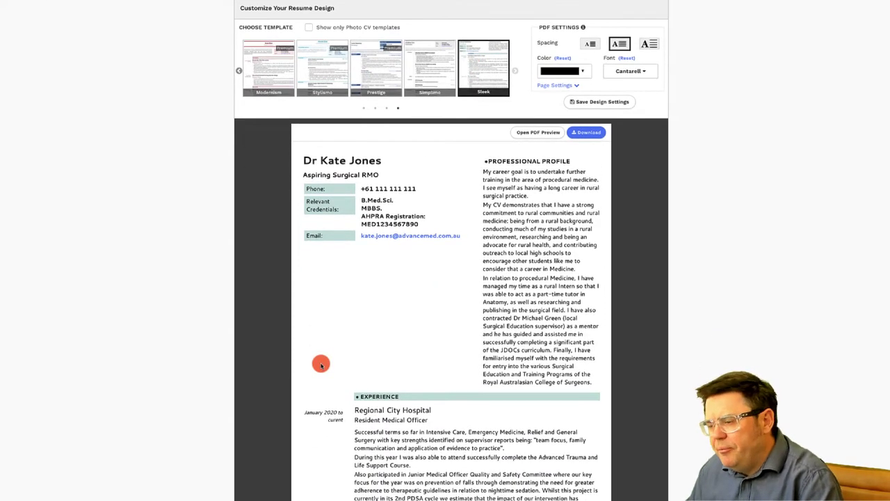
{"action": "left_click", "coordinate": [649, 44]}
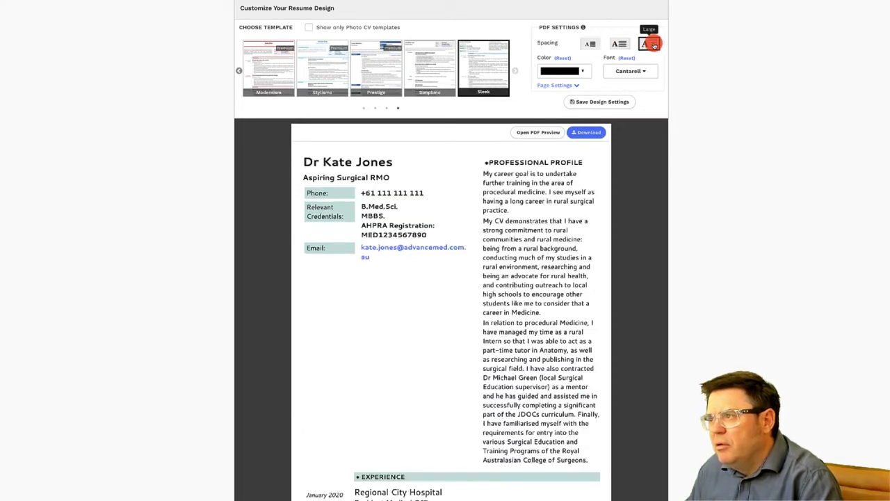
{"action": "left_click", "coordinate": [588, 46]}
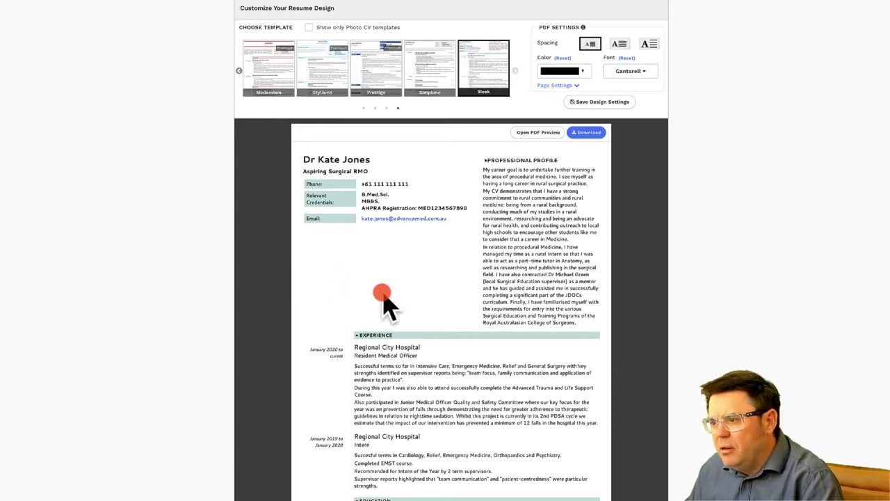
Try the Avant template, apply the Clear template to the resume and look over its layout
{"action": "scroll", "coordinate": [338, 278], "scroll_direction": "up", "scroll_amount": 1}
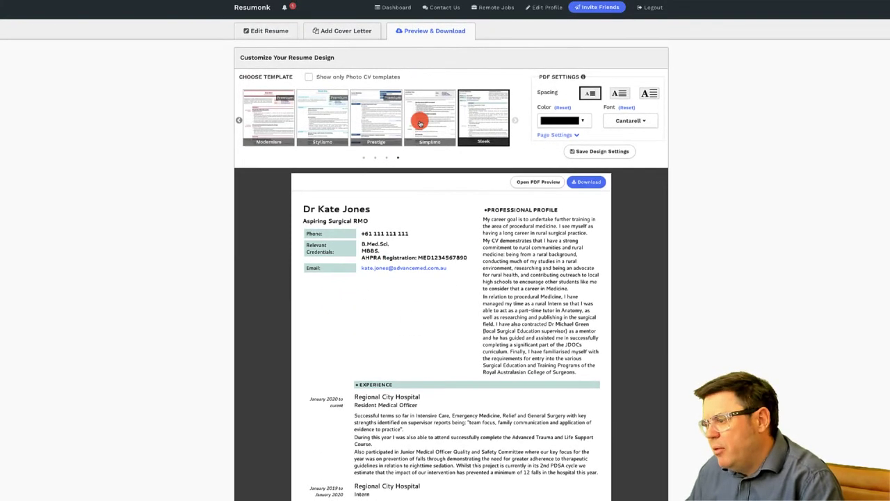
{"action": "left_click_drag", "start_coordinate": [420, 123], "coordinate": [371, 126]}
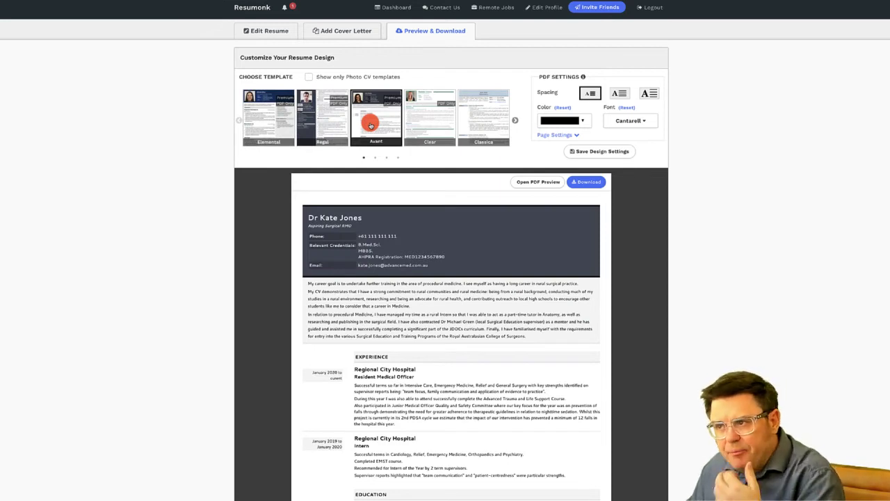
{"action": "left_click", "coordinate": [415, 125]}
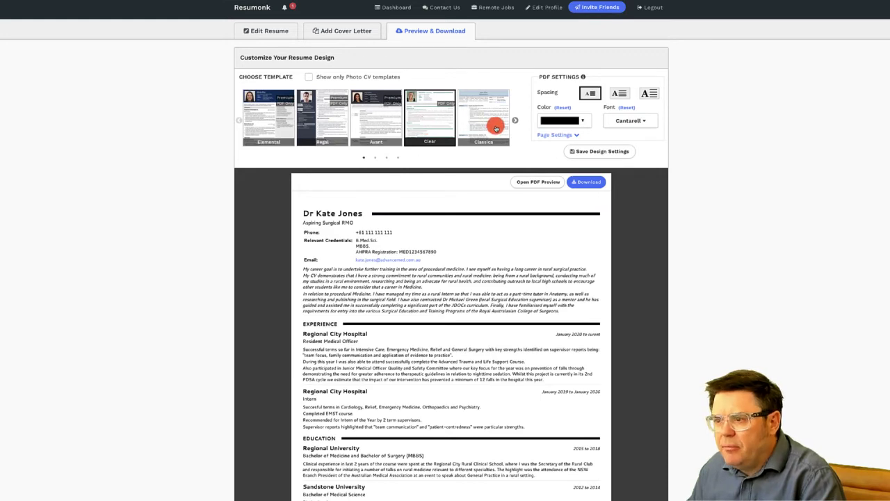
{"action": "scroll", "coordinate": [325, 290], "scroll_direction": "down", "scroll_amount": 2}
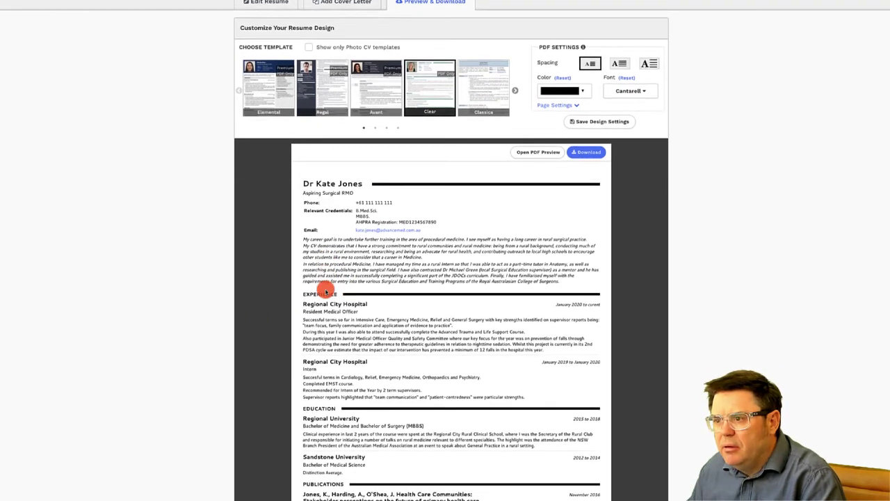
{"action": "scroll", "coordinate": [313, 237], "scroll_direction": "up", "scroll_amount": 2}
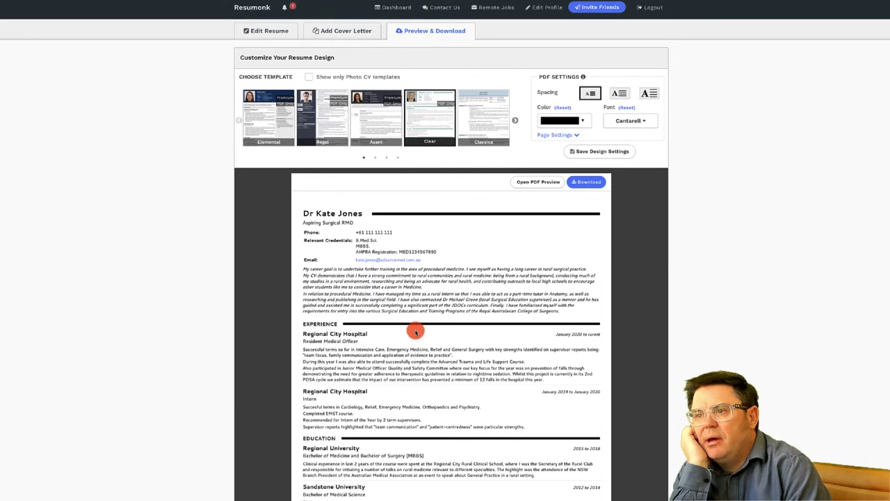
Save the design changes, check both pages of the resume in the PDF preview and close the preview
{"action": "left_click", "coordinate": [528, 183]}
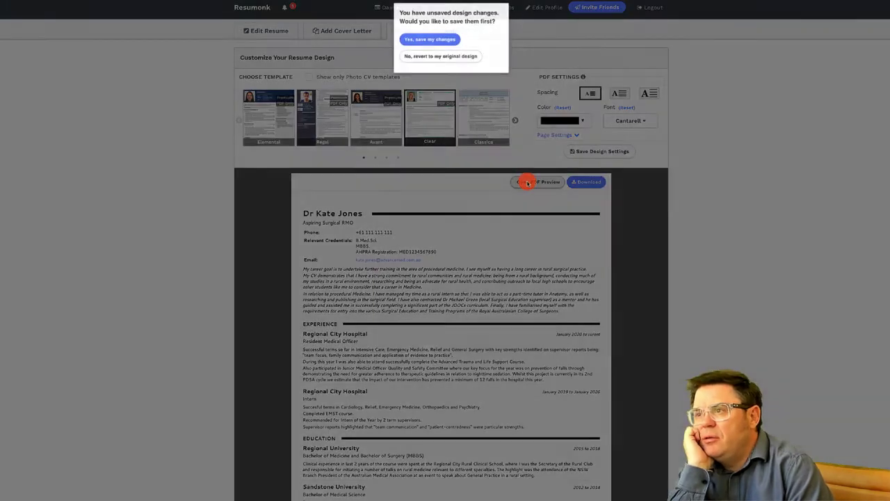
{"action": "left_click", "coordinate": [409, 38]}
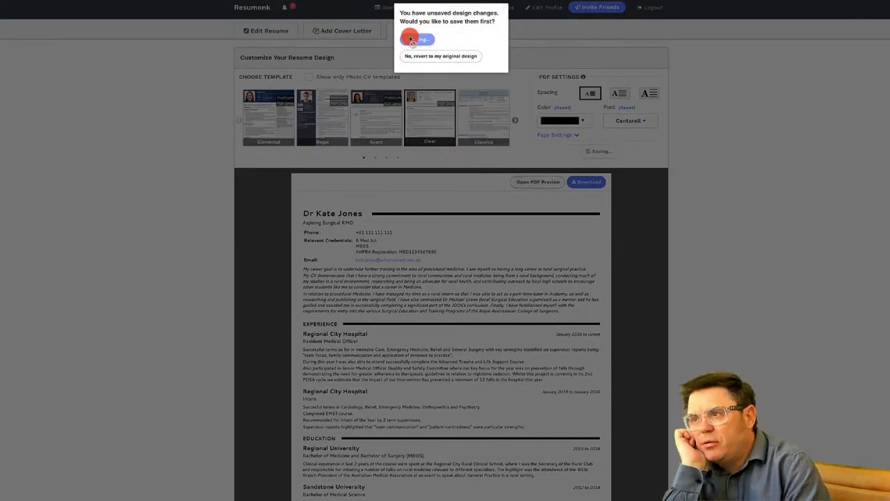
{"action": "scroll", "coordinate": [380, 253], "scroll_direction": "down", "scroll_amount": 2}
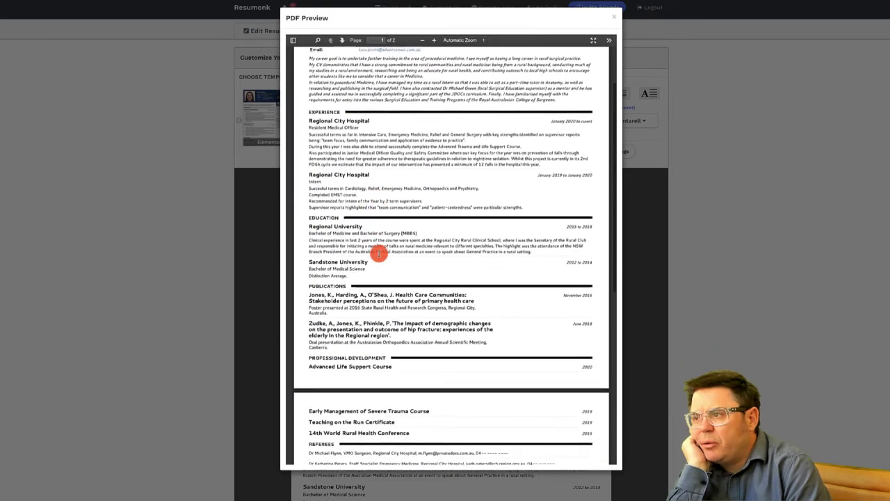
{"action": "scroll", "coordinate": [379, 253], "scroll_direction": "down", "scroll_amount": 3}
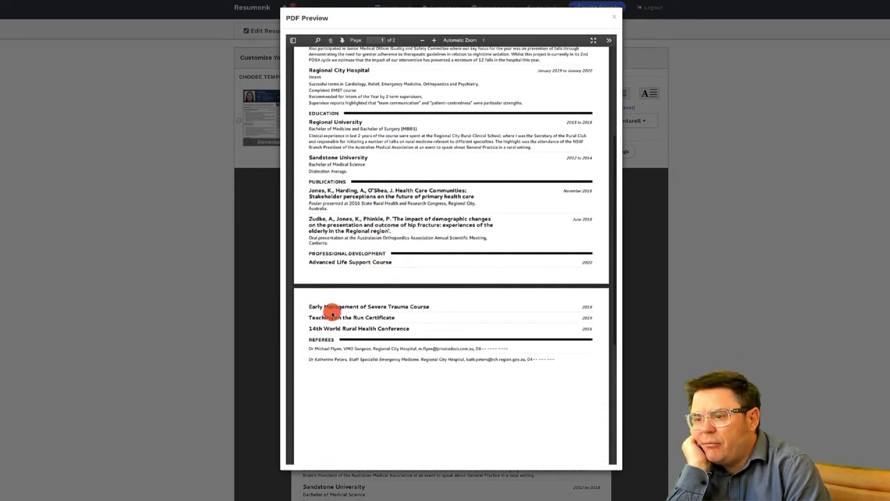
{"action": "scroll", "coordinate": [441, 294], "scroll_direction": "down", "scroll_amount": 1}
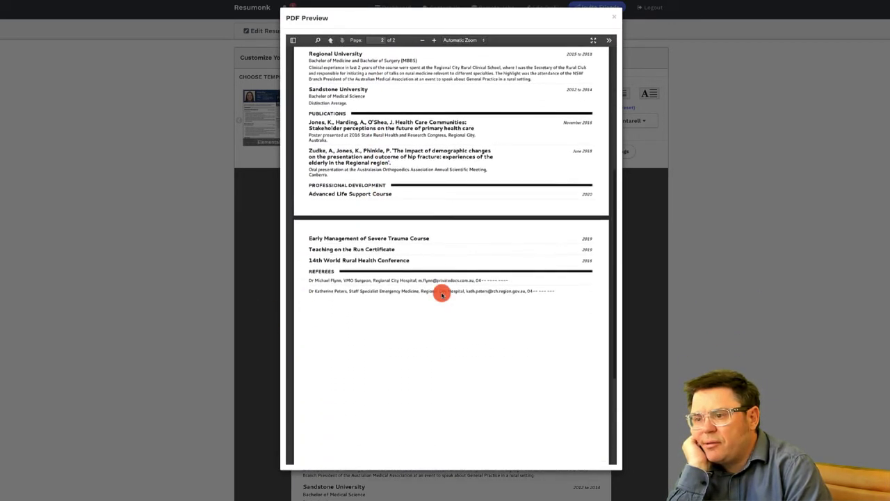
{"action": "scroll", "coordinate": [442, 295], "scroll_direction": "up", "scroll_amount": 4}
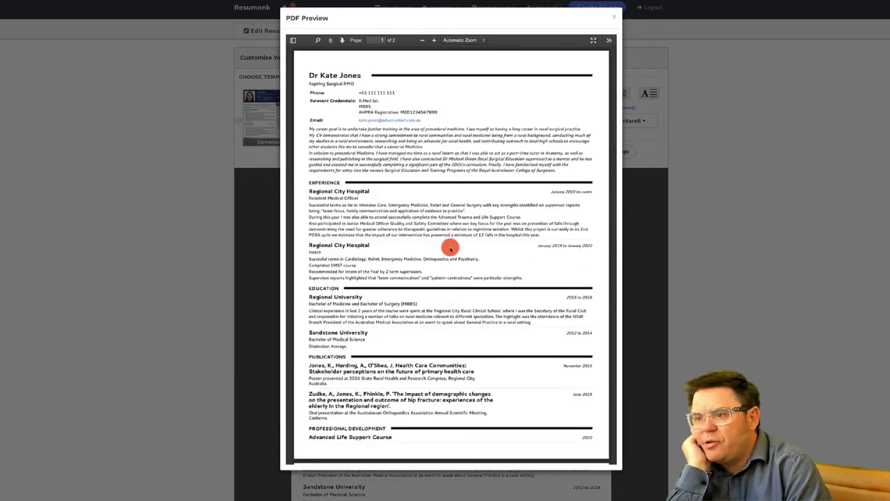
{"action": "scroll", "coordinate": [449, 249], "scroll_direction": "down", "scroll_amount": 10}
{"action": "scroll", "coordinate": [449, 248], "scroll_direction": "up", "scroll_amount": 10}
{"action": "left_click", "coordinate": [615, 16]}
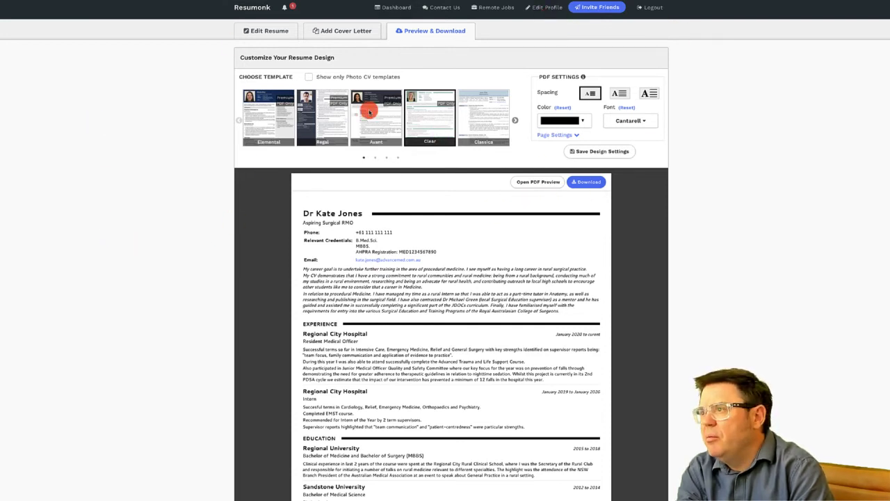
Return to the dashboard and rename the resume that uses the Clear template as Example Resume
{"action": "left_click", "coordinate": [388, 6]}
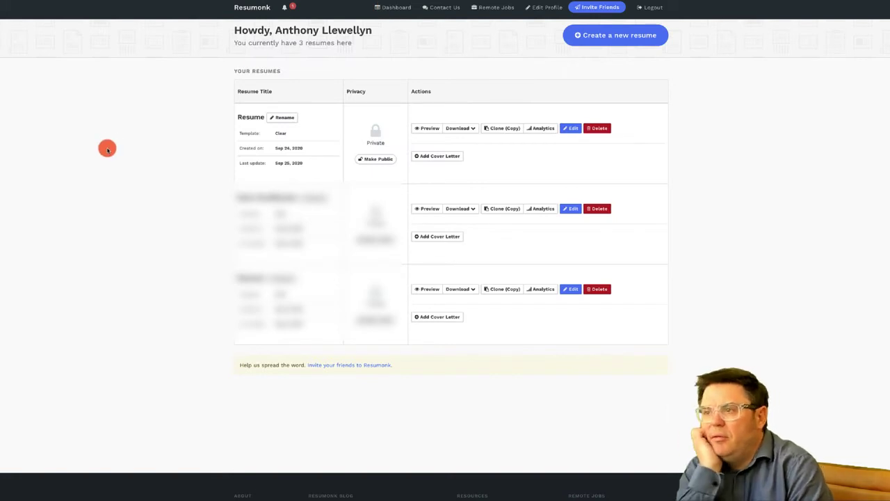
{"action": "left_click", "coordinate": [374, 162]}
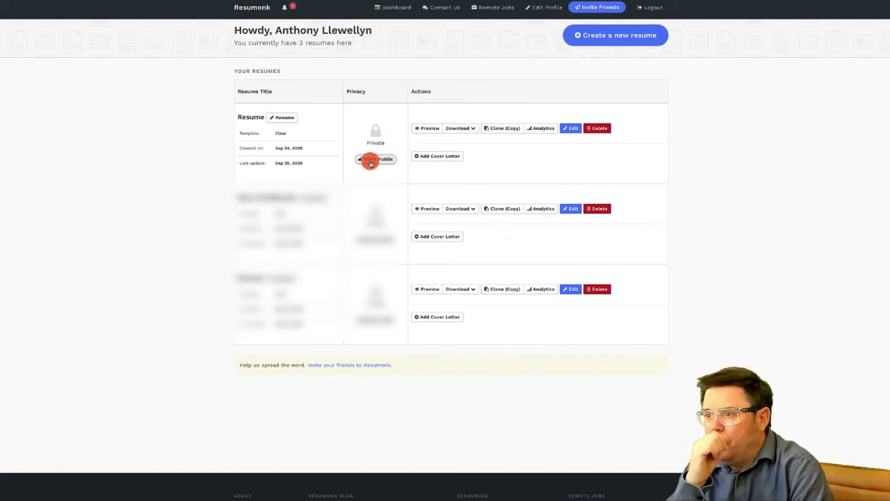
{"action": "left_click", "coordinate": [278, 117]}
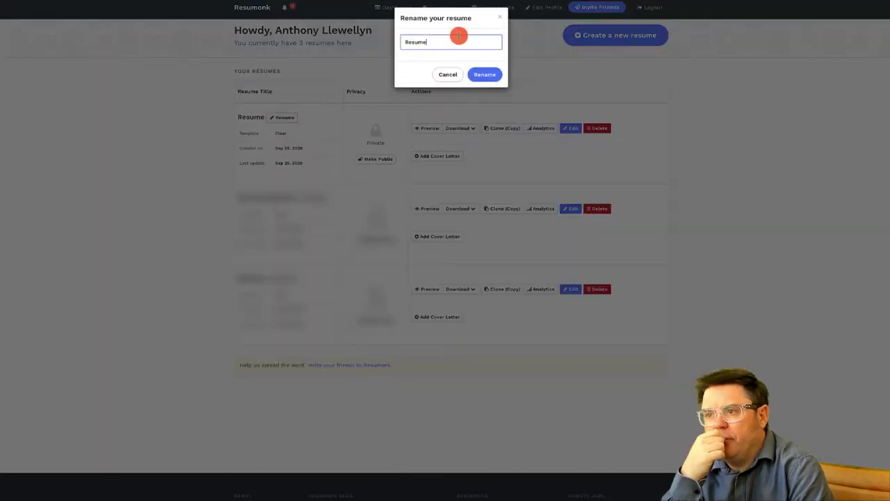
{"action": "key", "text": "BackSpace"}
{"action": "key", "text": "BackSpace"}
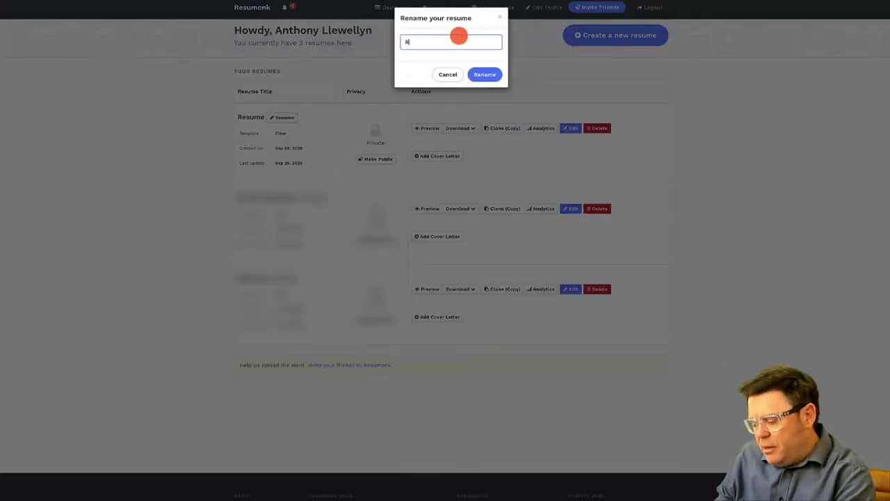
{"action": "key", "text": "BackSpace"}
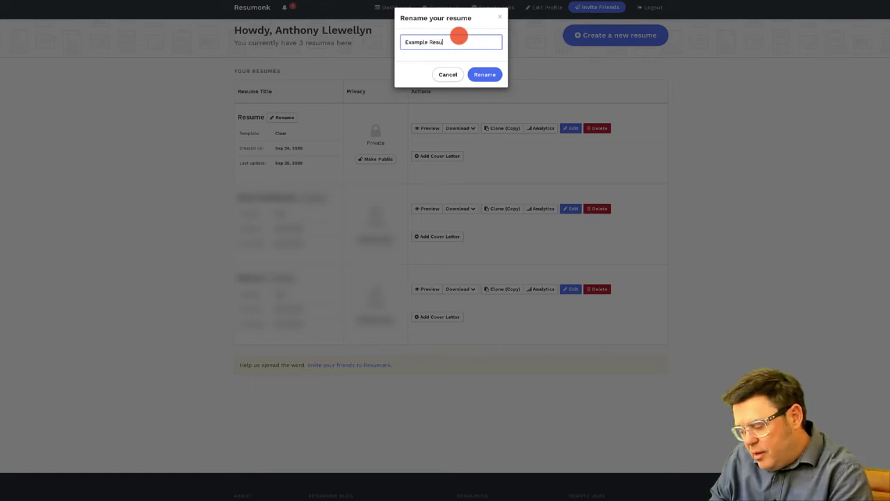
{"action": "type", "text": "Example Resume"}
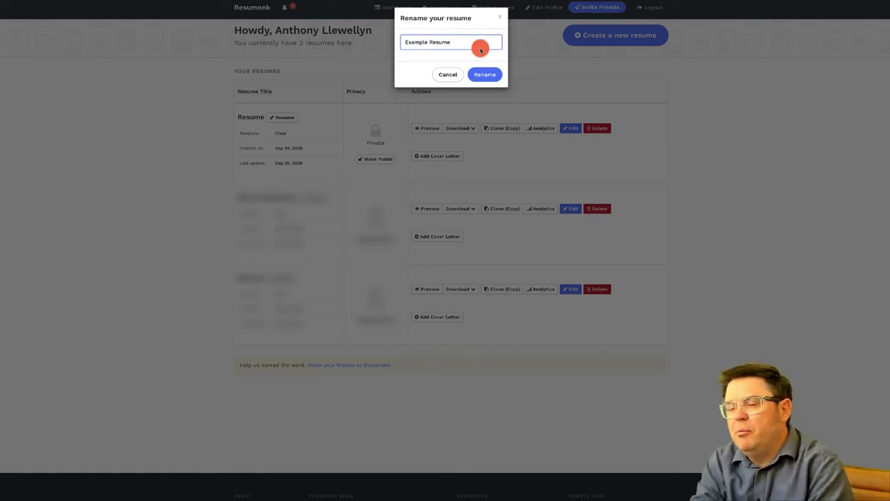
{"action": "left_click", "coordinate": [480, 76]}
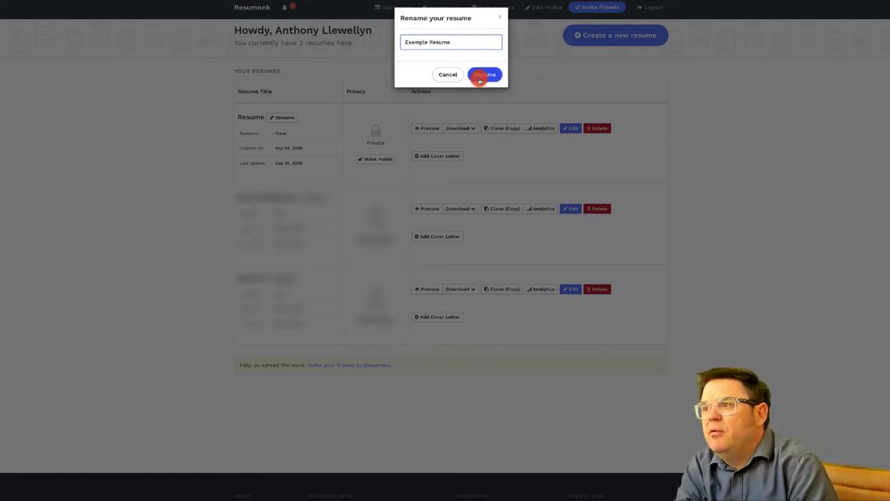
Make Example Resume public and open its public page in a new browser tab
{"action": "left_click", "coordinate": [368, 160]}
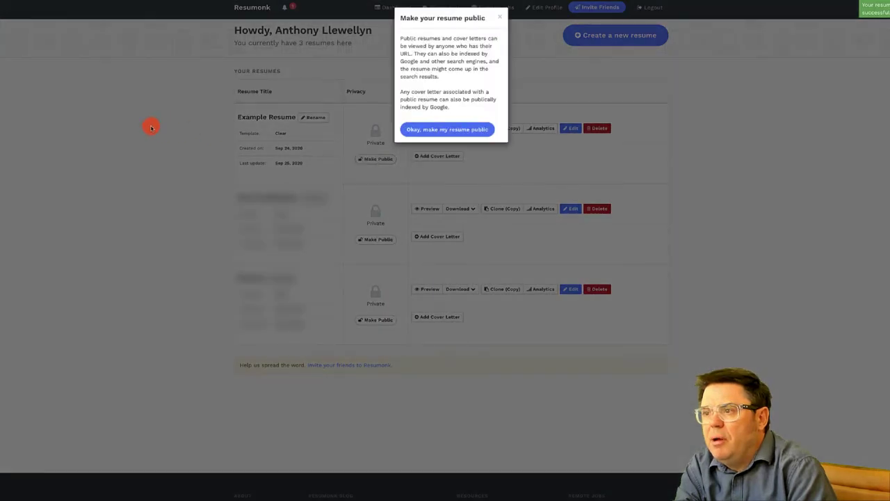
{"action": "left_click", "coordinate": [437, 130]}
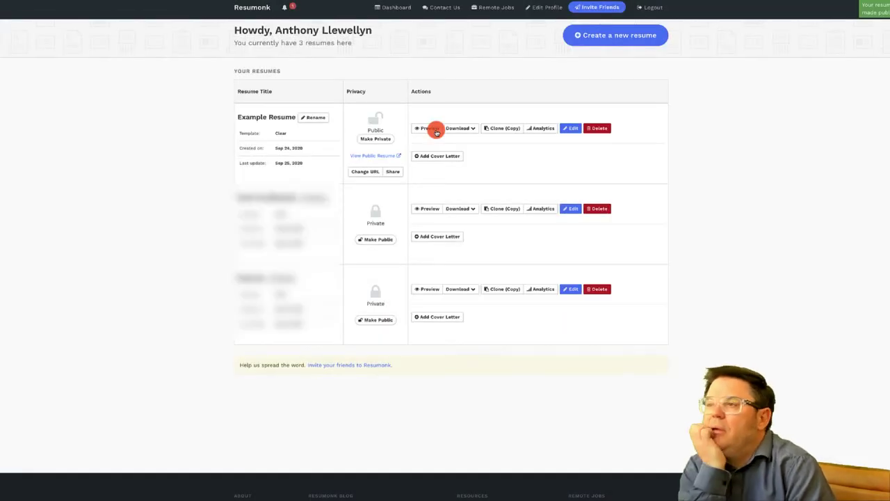
{"action": "scroll", "coordinate": [418, 139], "scroll_direction": "down", "scroll_amount": 1}
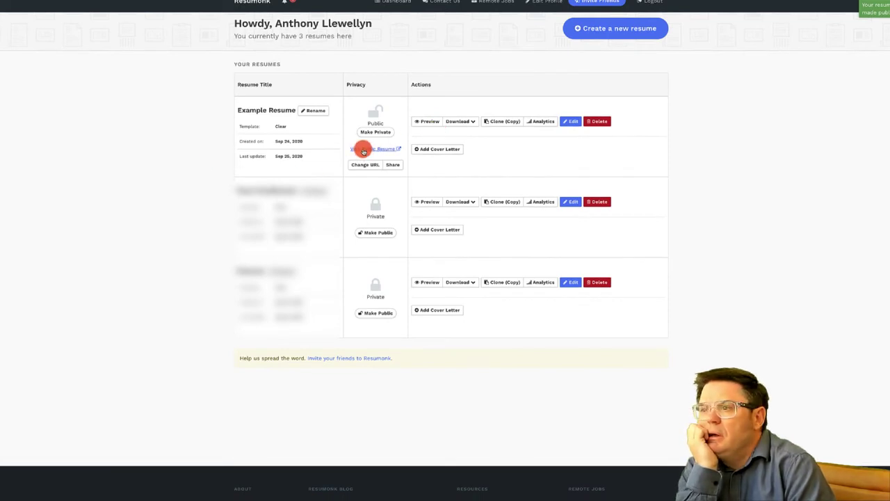
{"action": "right_click", "coordinate": [364, 151]}
{"action": "left_click", "coordinate": [370, 153]}
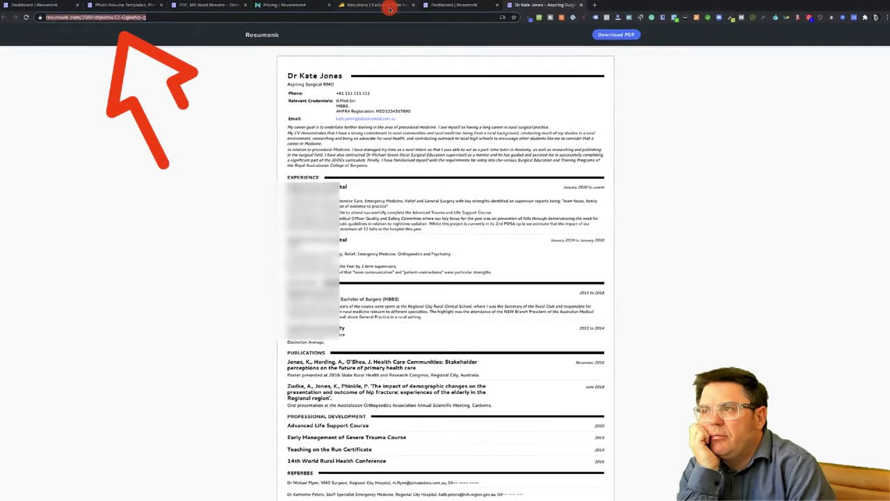
Replace the ending of Example Resume's public URL with a custom one beginning with "advancemed"
{"action": "left_click", "coordinate": [451, 11]}
{"action": "left_click", "coordinate": [367, 181]}
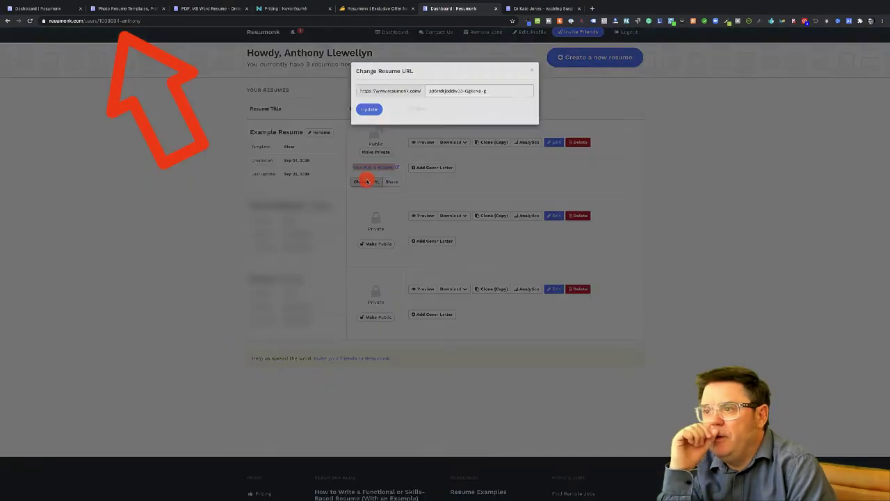
{"action": "left_click_drag", "start_coordinate": [474, 68], "coordinate": [436, 65]}
{"action": "key", "text": "BackSpace"}
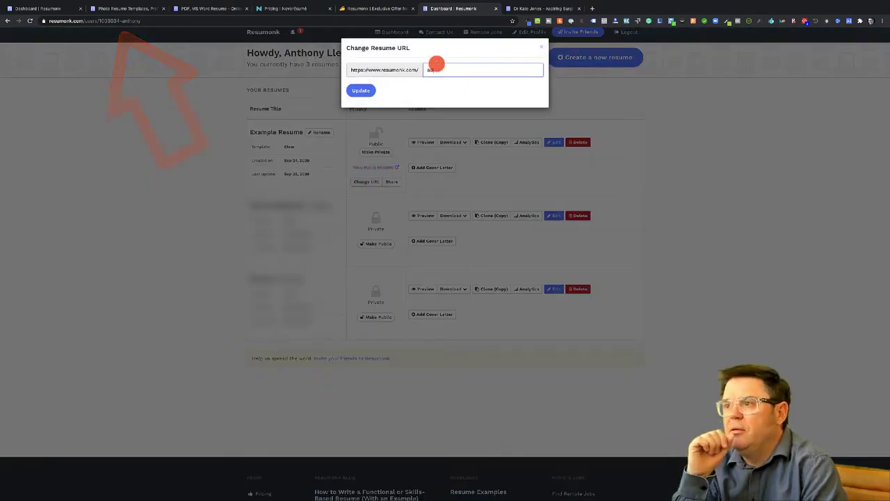
{"action": "type", "text": "anth"}
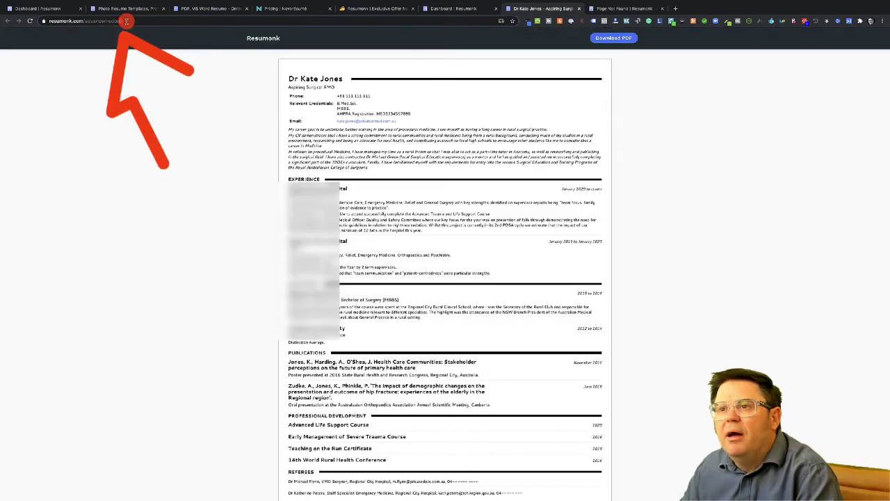
Open the analytics for Example Resume from the dashboard and examine the visits, timeline, world map and country chart
{"action": "left_click", "coordinate": [452, 9]}
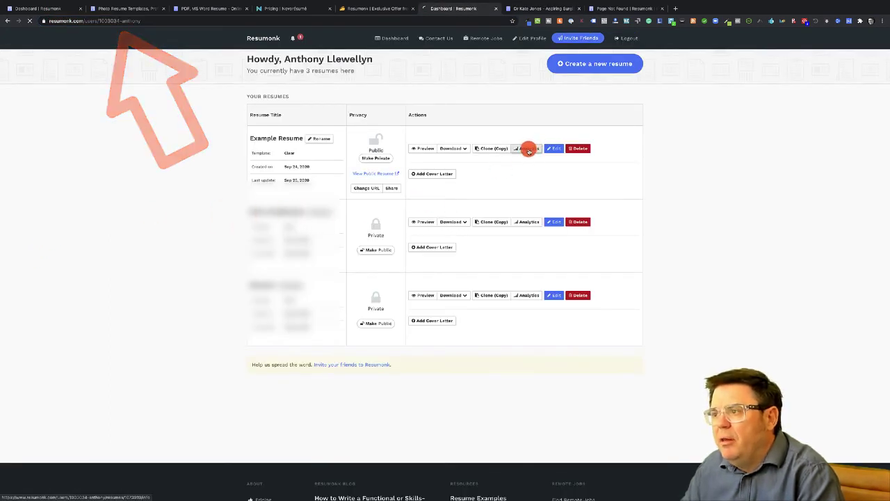
{"action": "left_click", "coordinate": [528, 149]}
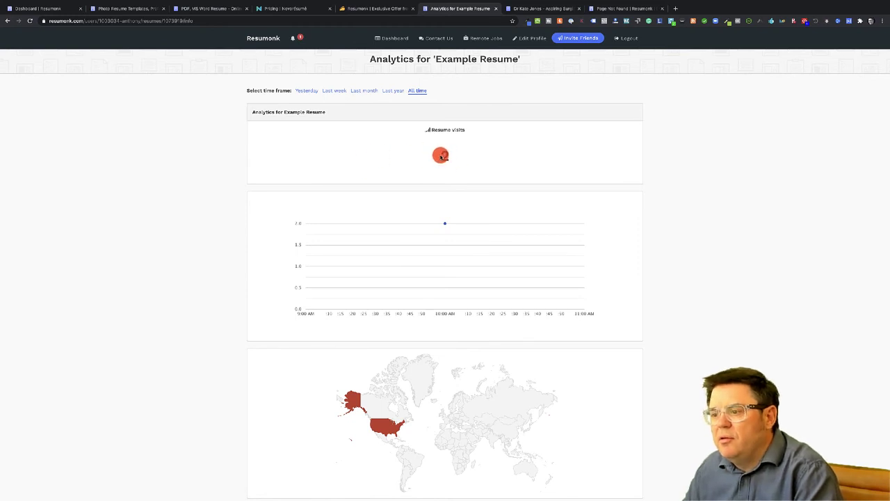
{"action": "scroll", "coordinate": [282, 387], "scroll_direction": "down", "scroll_amount": 1}
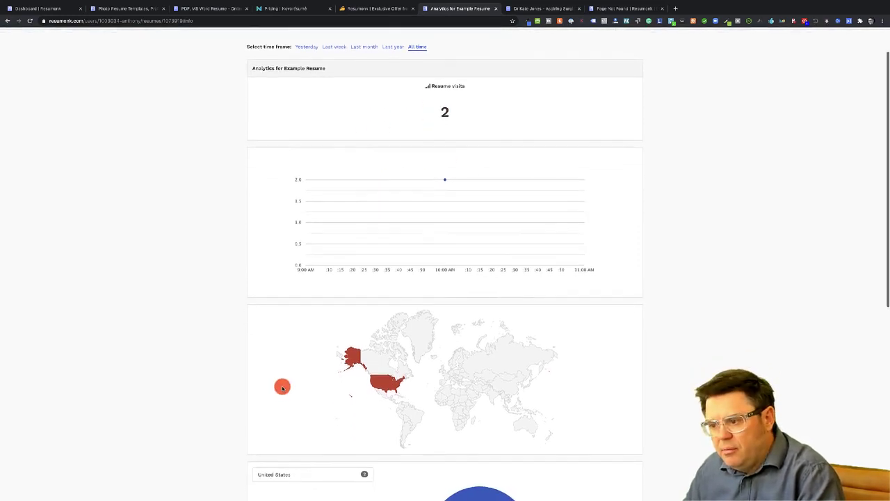
{"action": "mouse_move", "coordinate": [376, 370]}
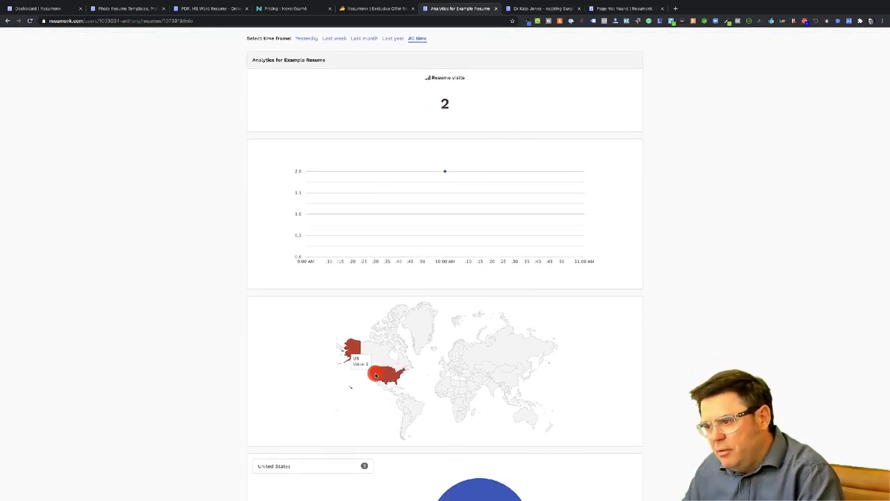
{"action": "scroll", "coordinate": [376, 375], "scroll_direction": "down", "scroll_amount": 2}
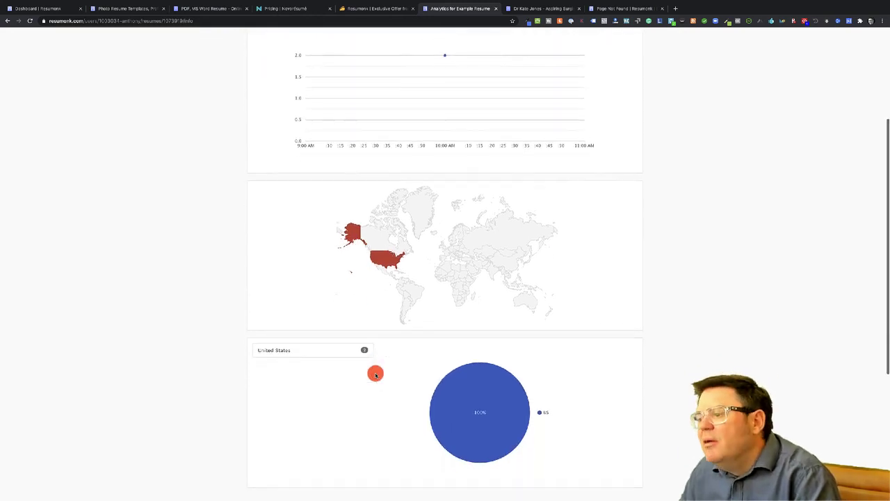
{"action": "scroll", "coordinate": [376, 375], "scroll_direction": "up", "scroll_amount": 3}
{"action": "scroll", "coordinate": [376, 374], "scroll_direction": "down", "scroll_amount": 1}
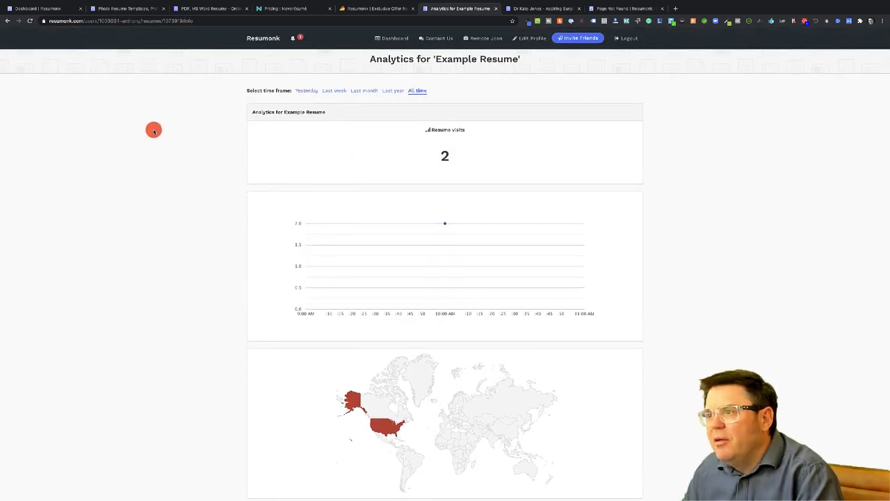